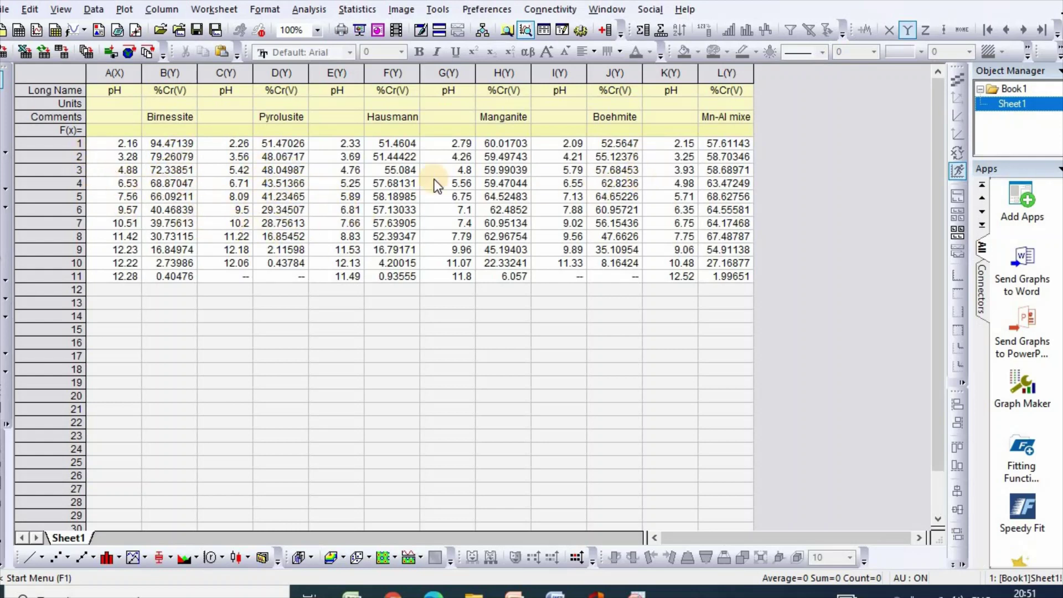
Set the pH columns C, E and G as X columns
left_click(231, 76)
right_click(231, 76)
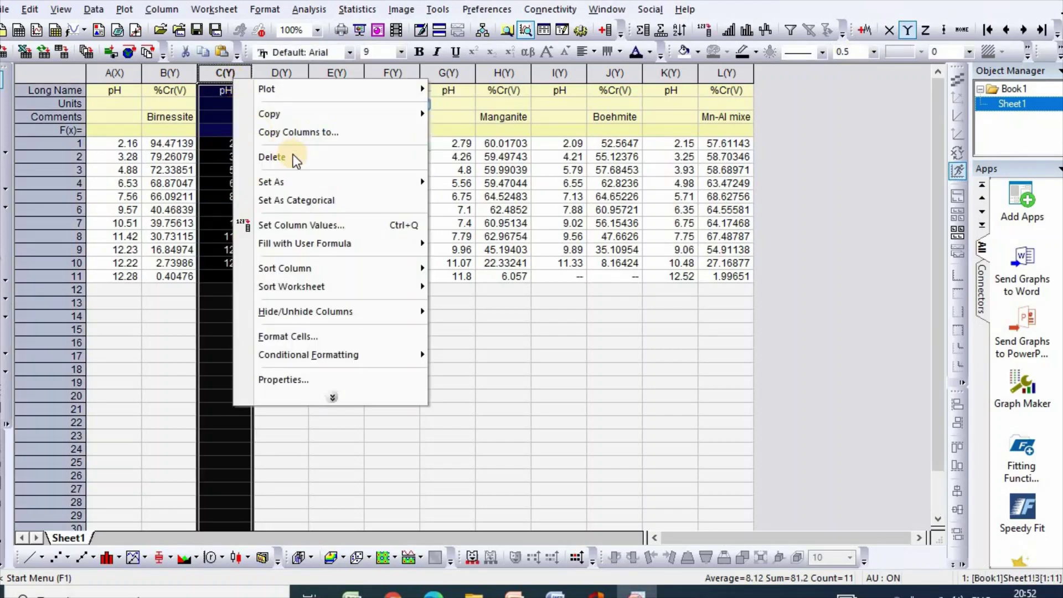
left_click(453, 178)
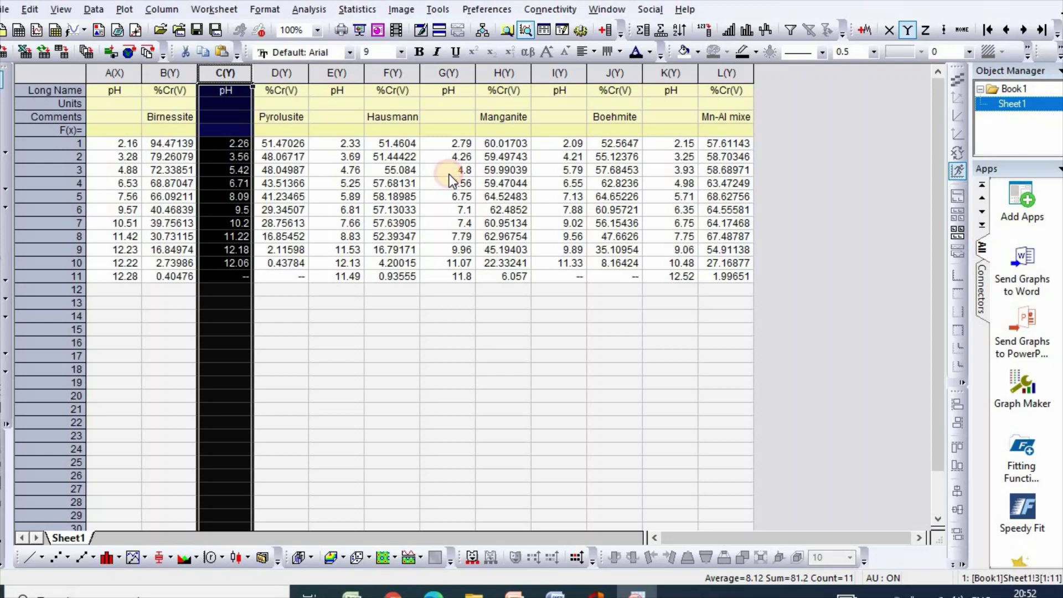
left_click(337, 73)
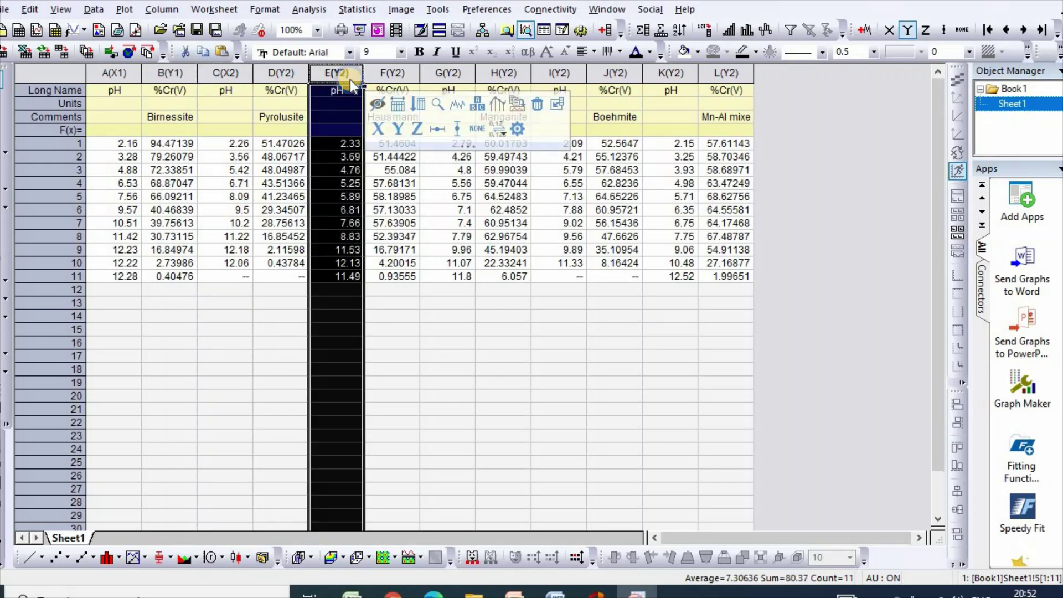
right_click(353, 83)
left_click(576, 187)
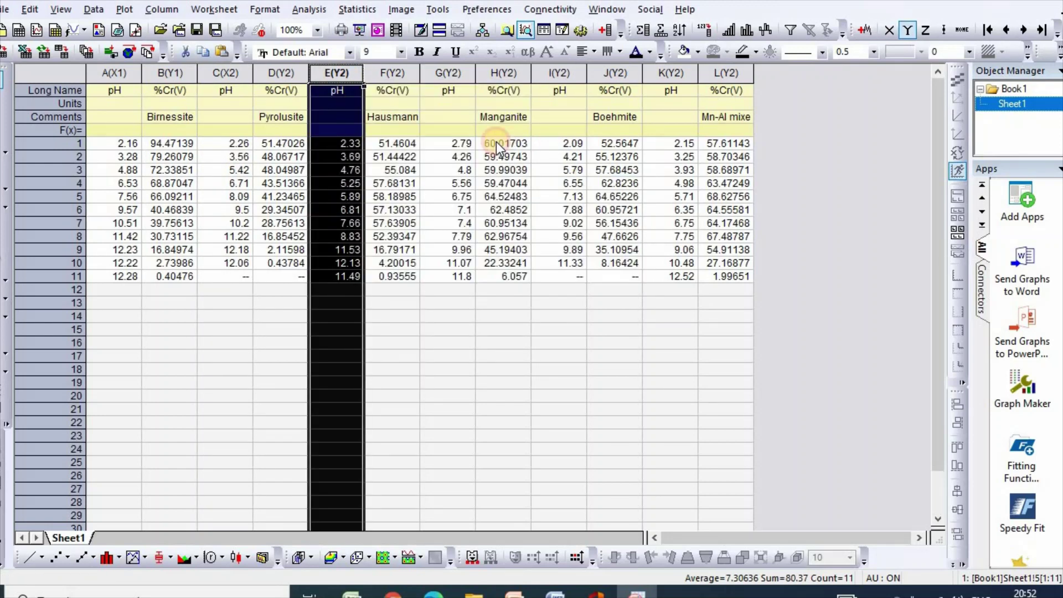
left_click(457, 79)
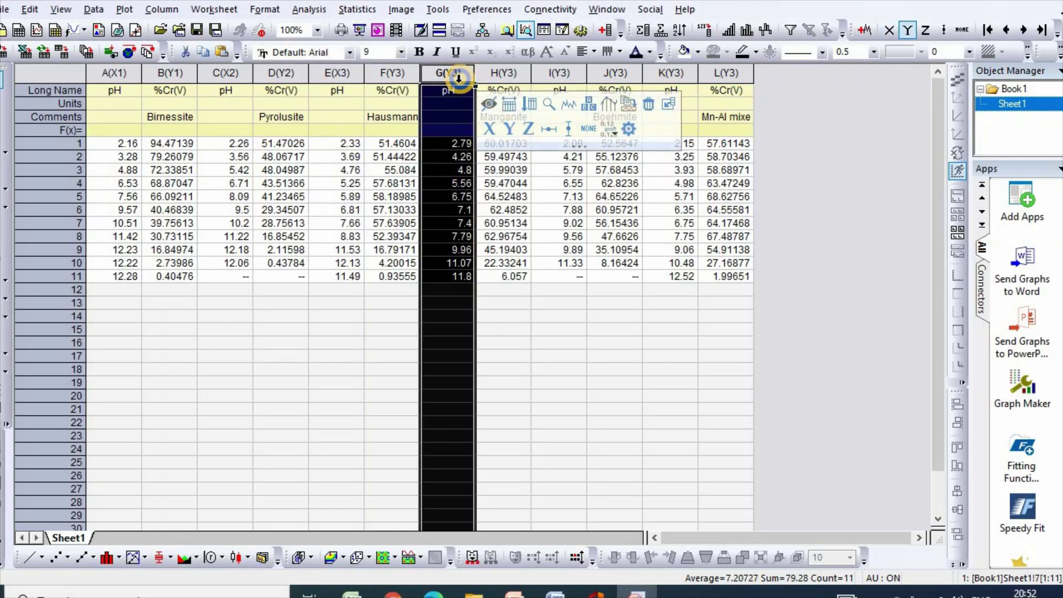
right_click(457, 79)
mouse_move(531, 183)
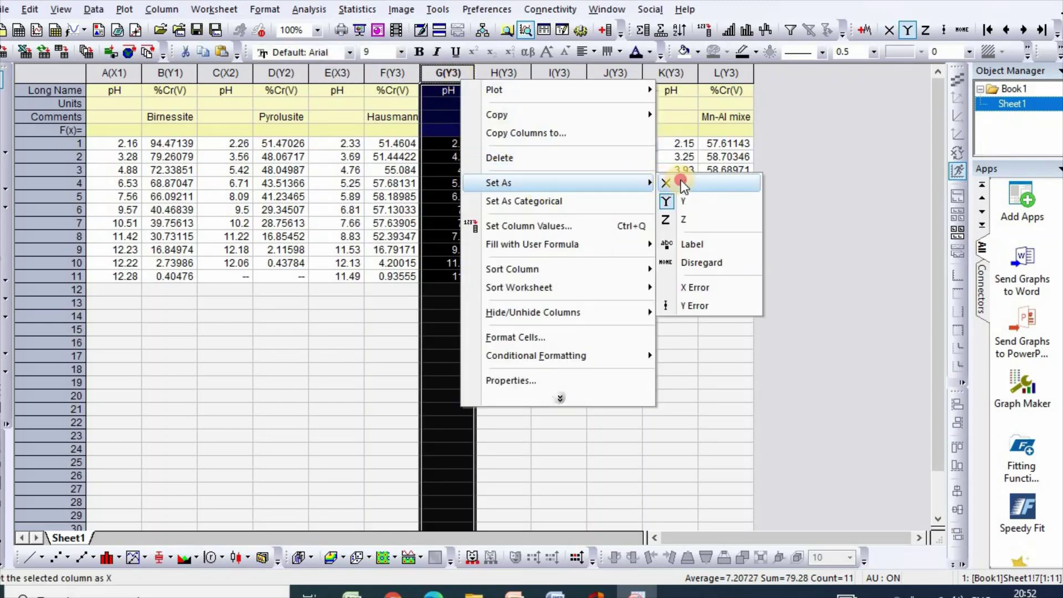
left_click(680, 182)
Set the pH columns I and K as X columns and clear the selection
left_click(562, 90)
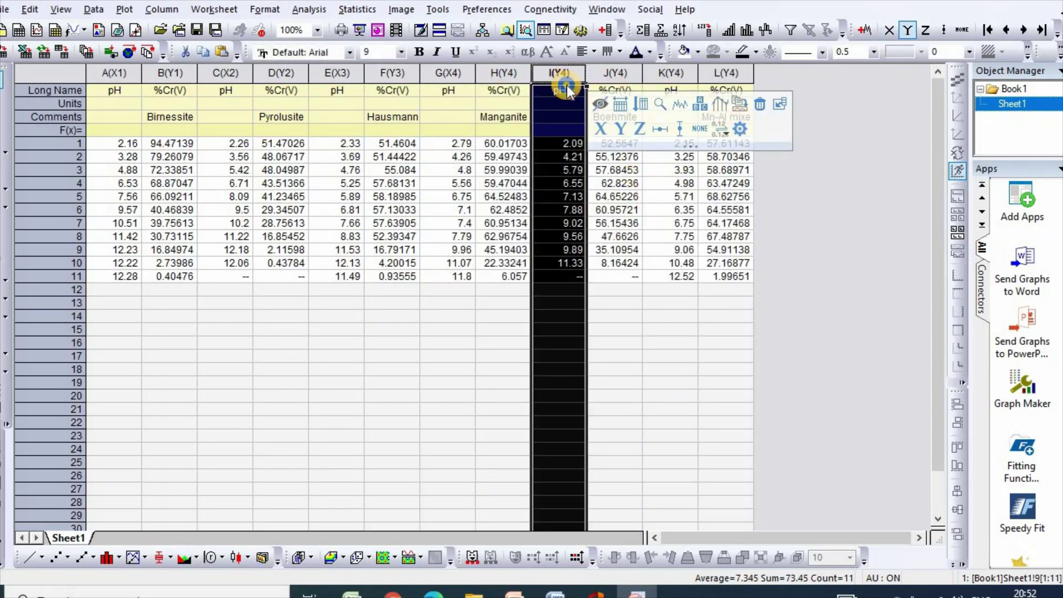
right_click(566, 85)
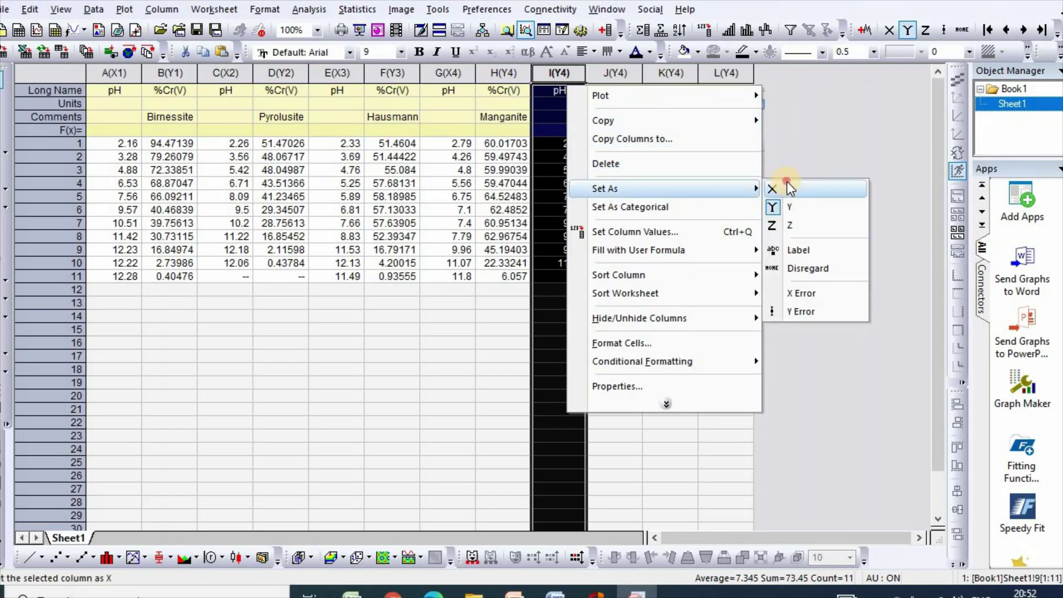
left_click(785, 186)
left_click(669, 80)
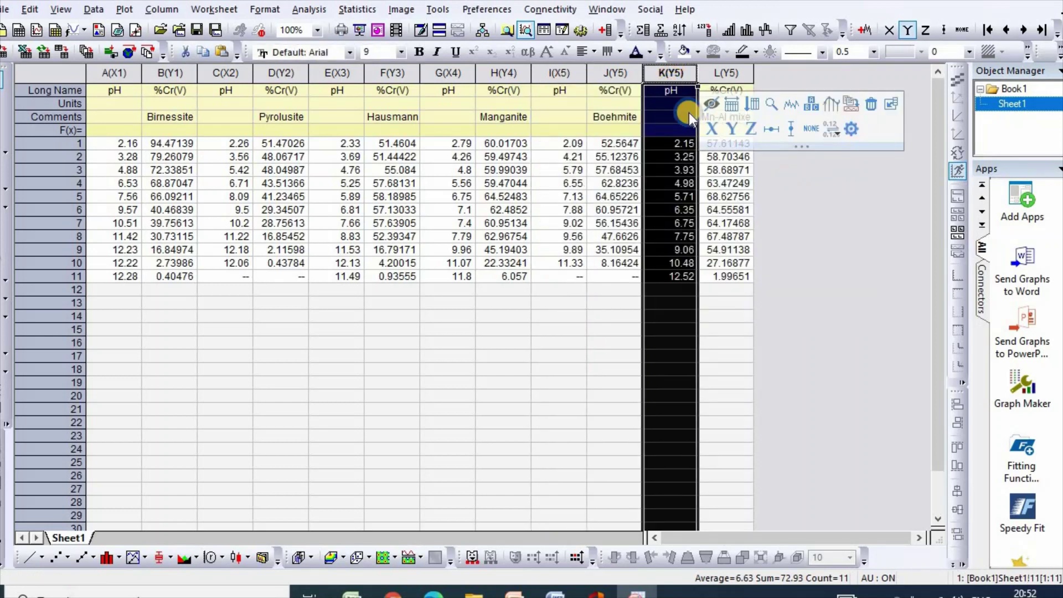
right_click(669, 79)
left_click(890, 187)
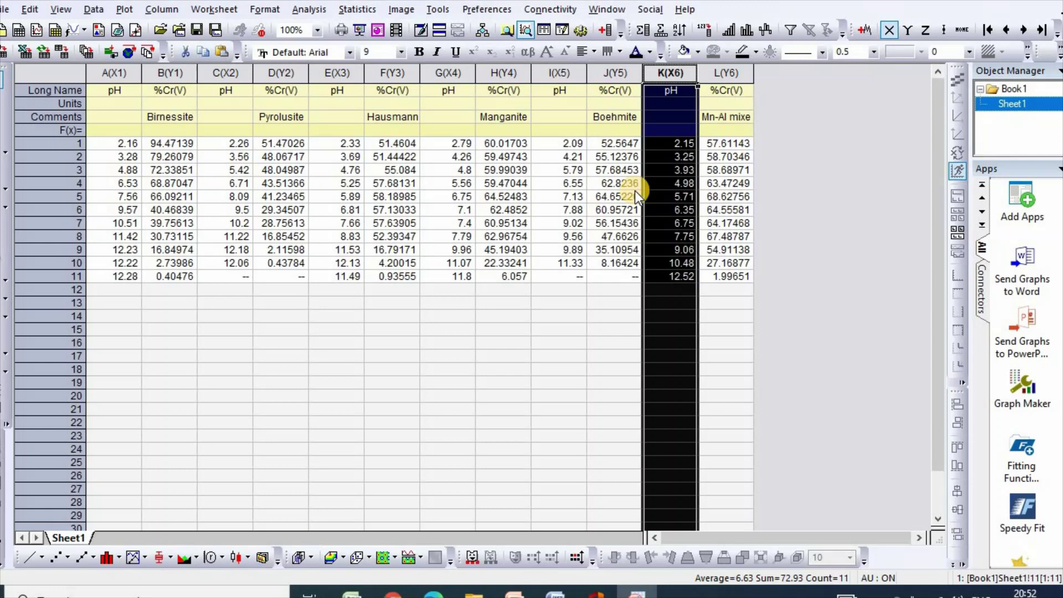
left_click(330, 305)
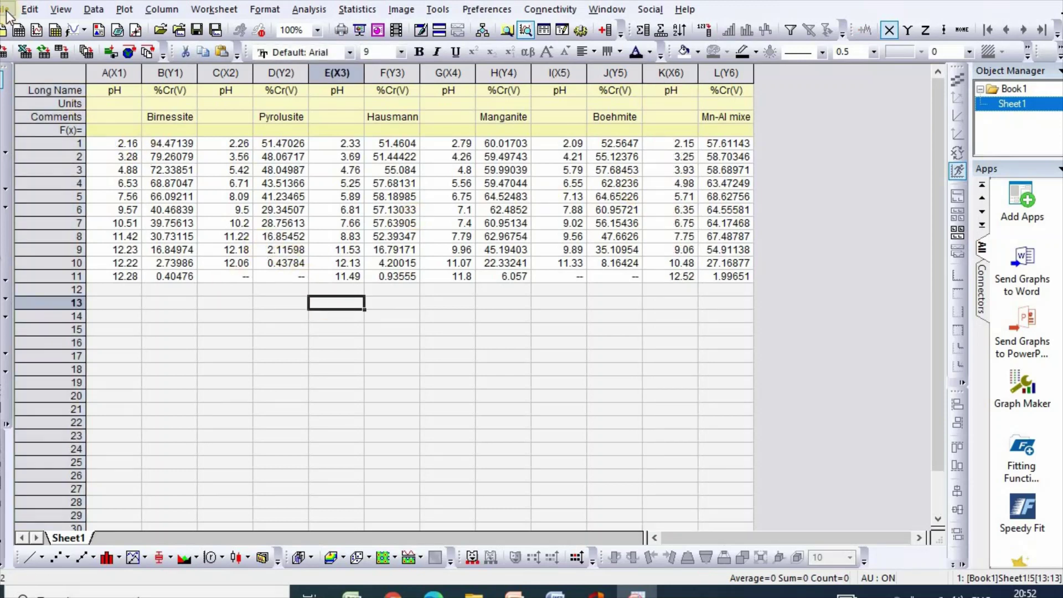
Choose the 4 Panel template from the Multi-Panel/Axis plot types
left_click(126, 10)
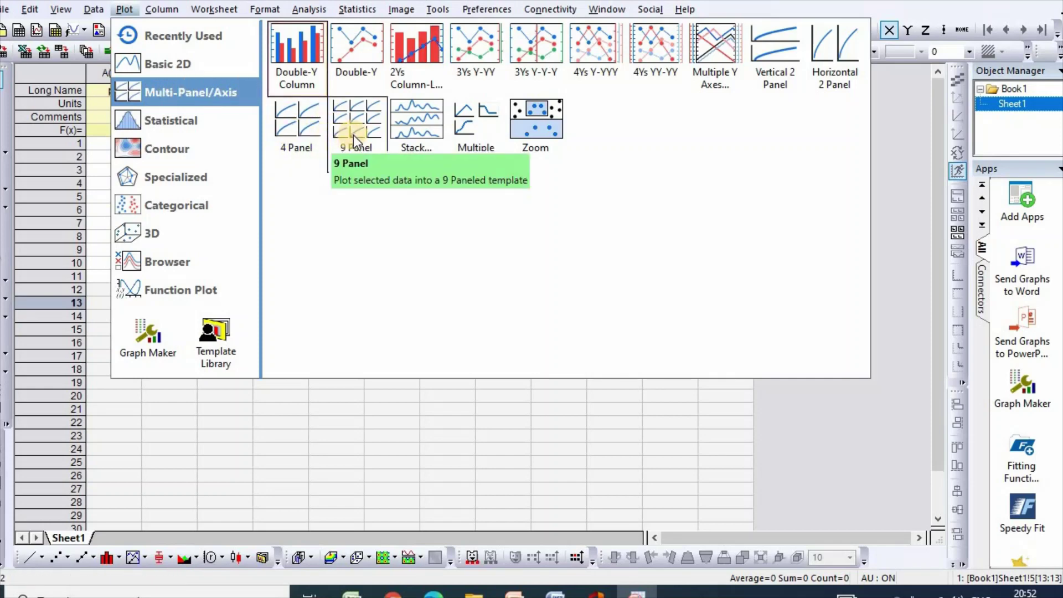
left_click(294, 123)
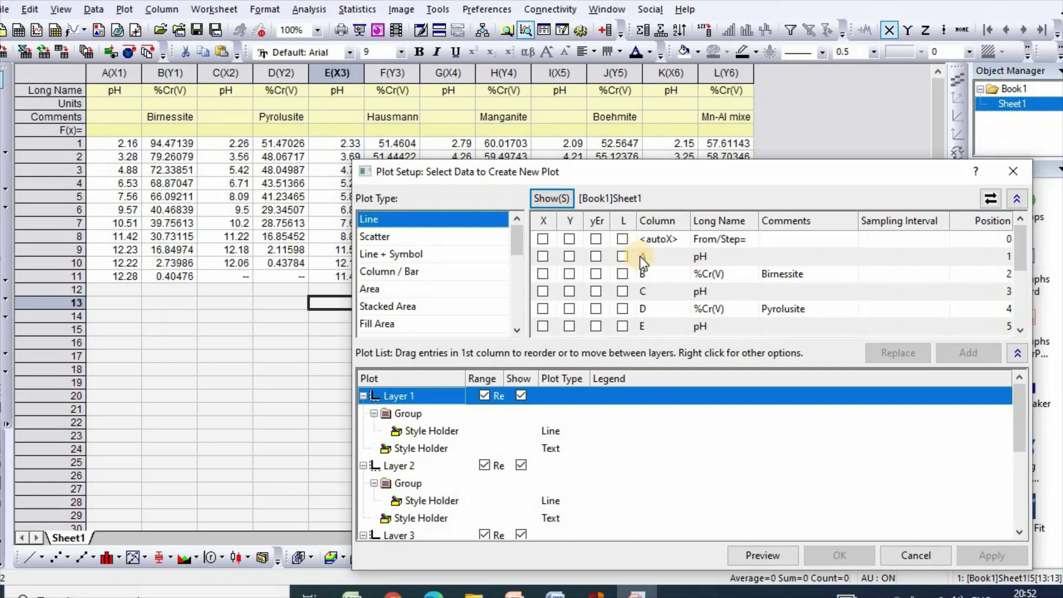
Add column A as X and column B as Y to Layer 1, then create the graph
left_click(542, 256)
left_click(569, 275)
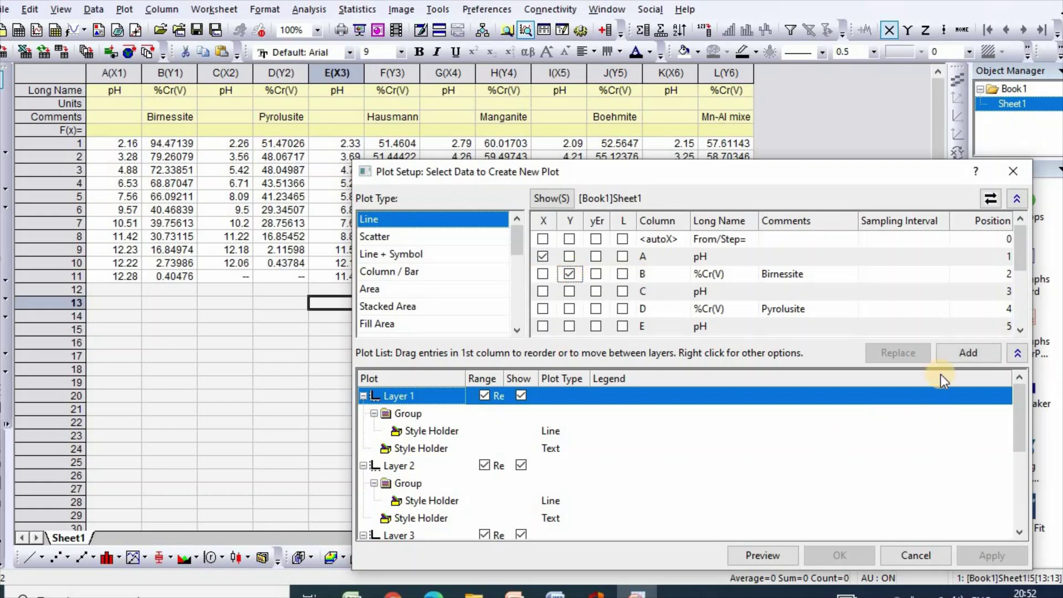
left_click(968, 355)
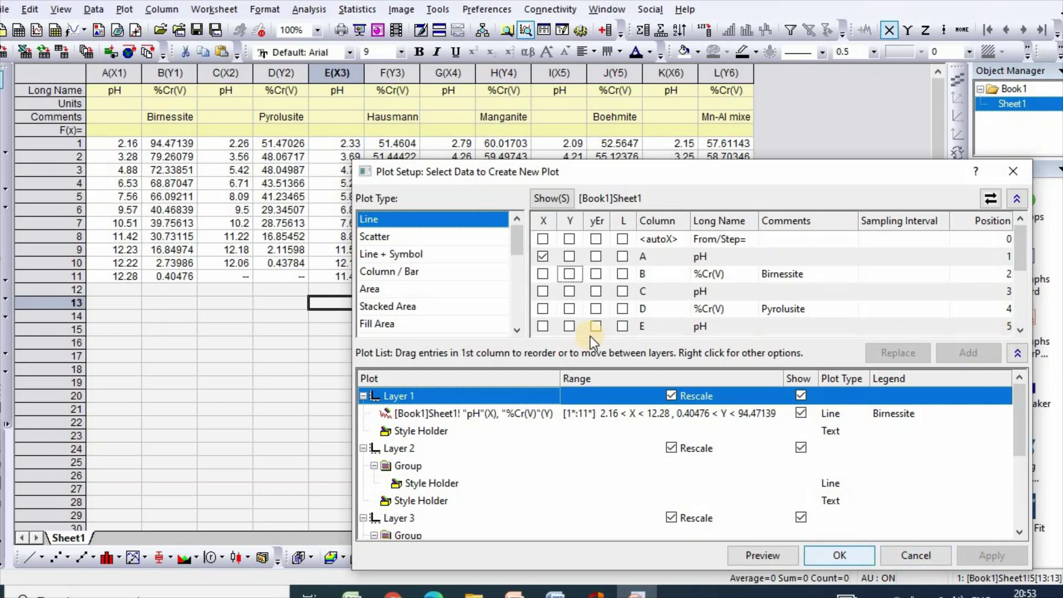
left_click(571, 274)
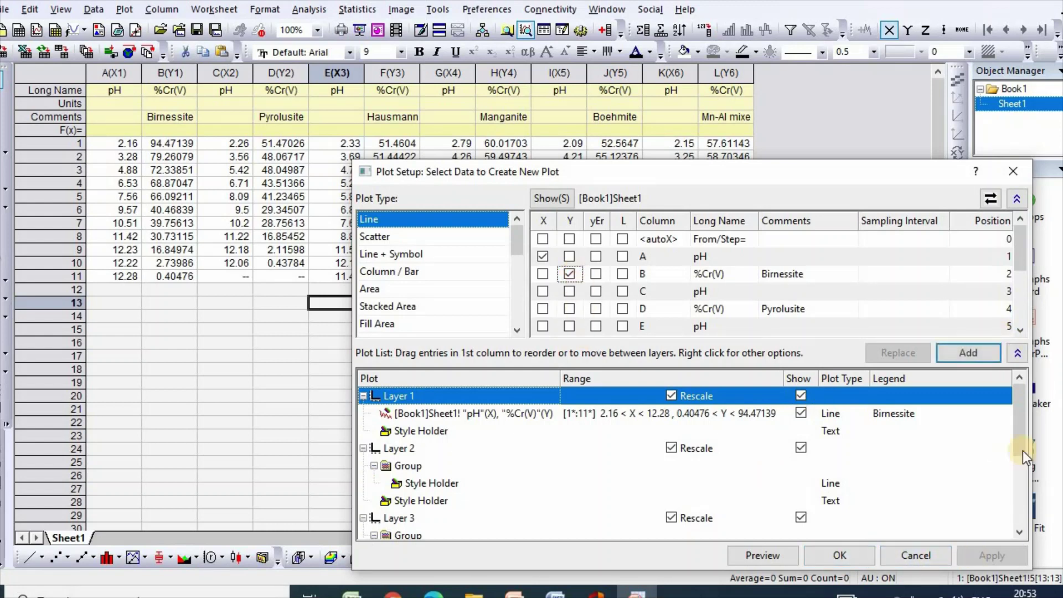
left_click(962, 358)
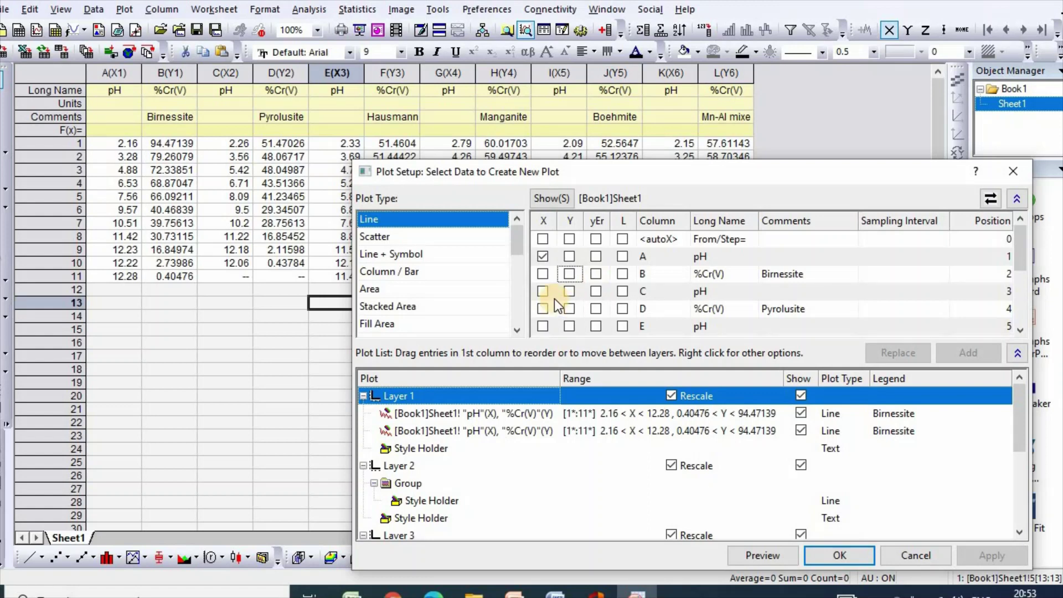
left_click(571, 275)
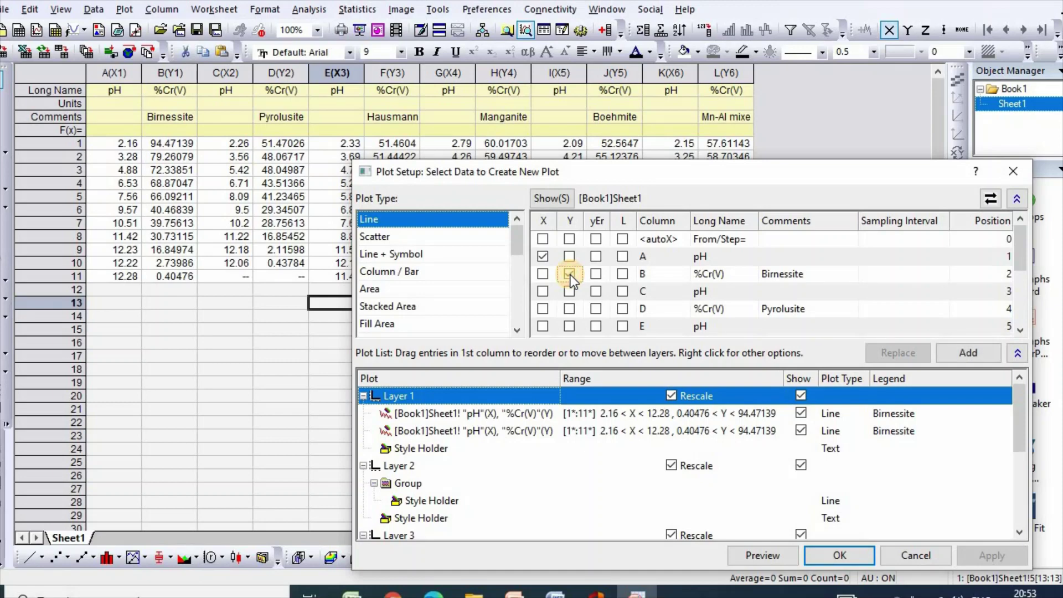
left_click(861, 555)
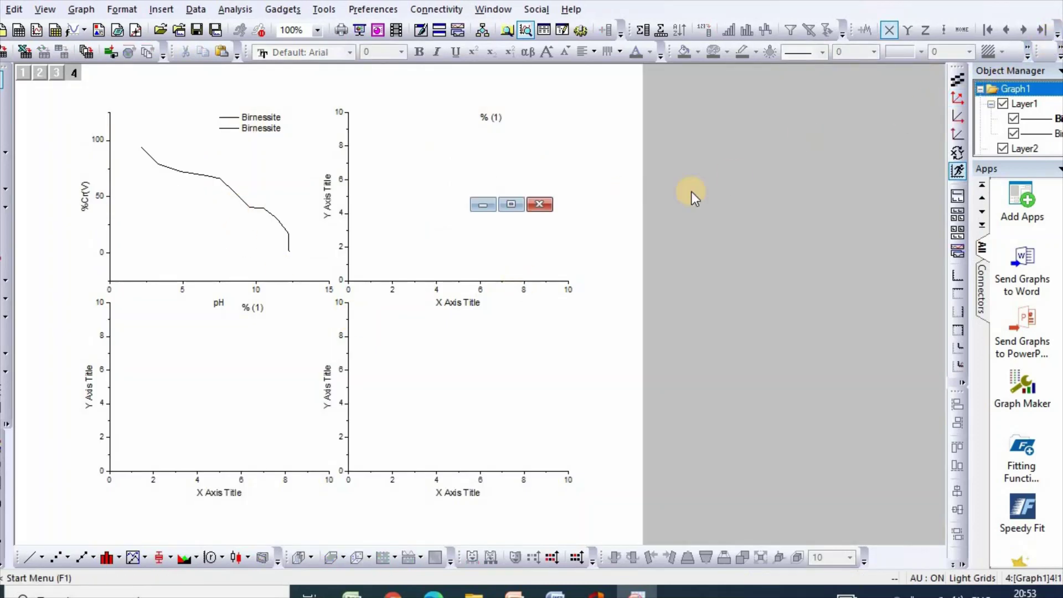
Reposition and maximize Graph1, then open its Layer Management arrangement settings
double_click(692, 83)
mouse_move(442, 233)
left_mouse_down()
mouse_move(514, 169)
mouse_move(731, 110)
left_mouse_up()
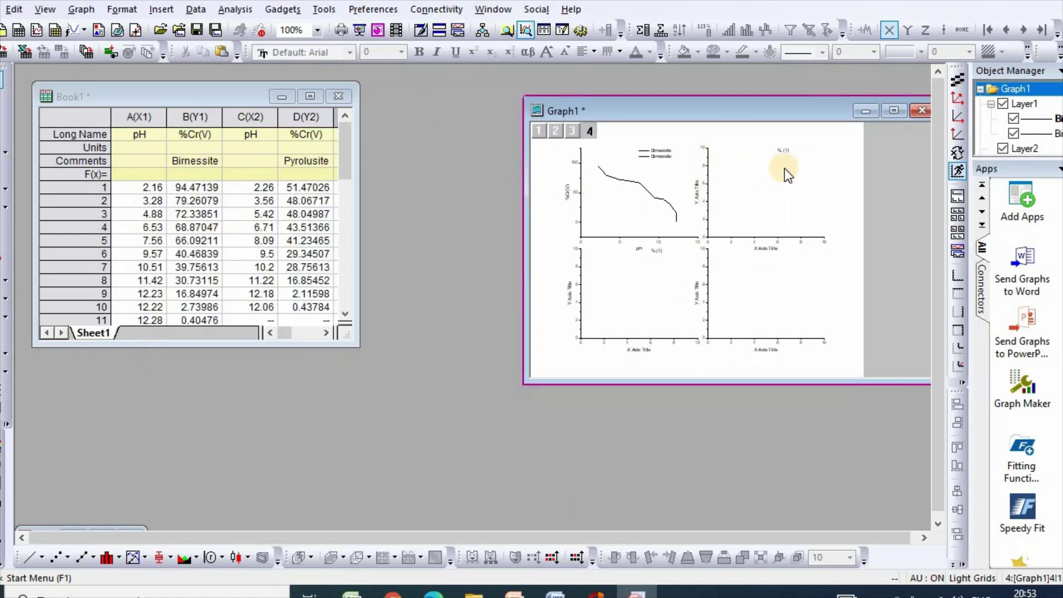
double_click(582, 162)
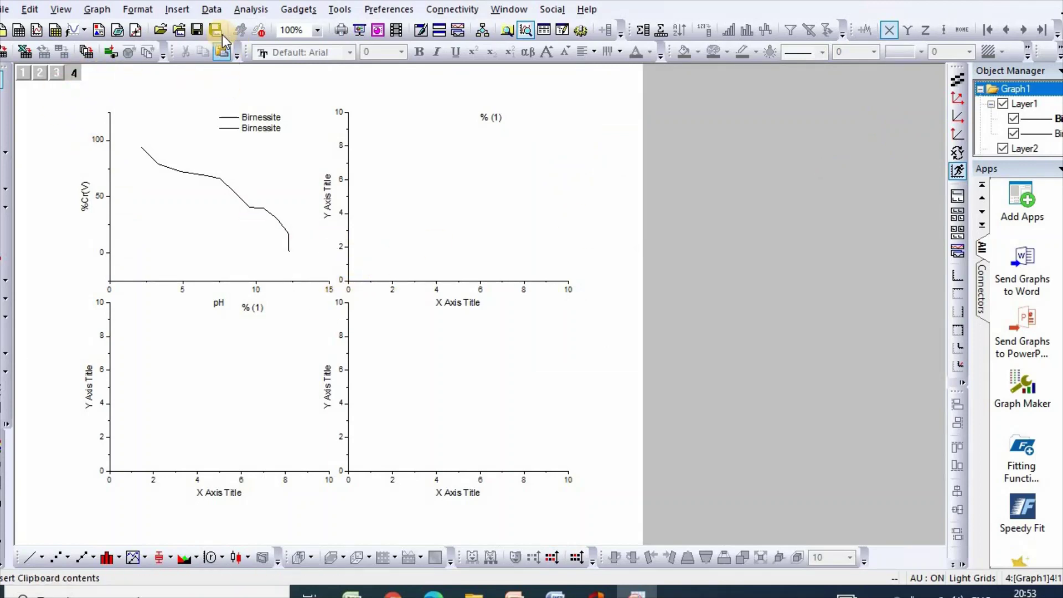
left_click(97, 9)
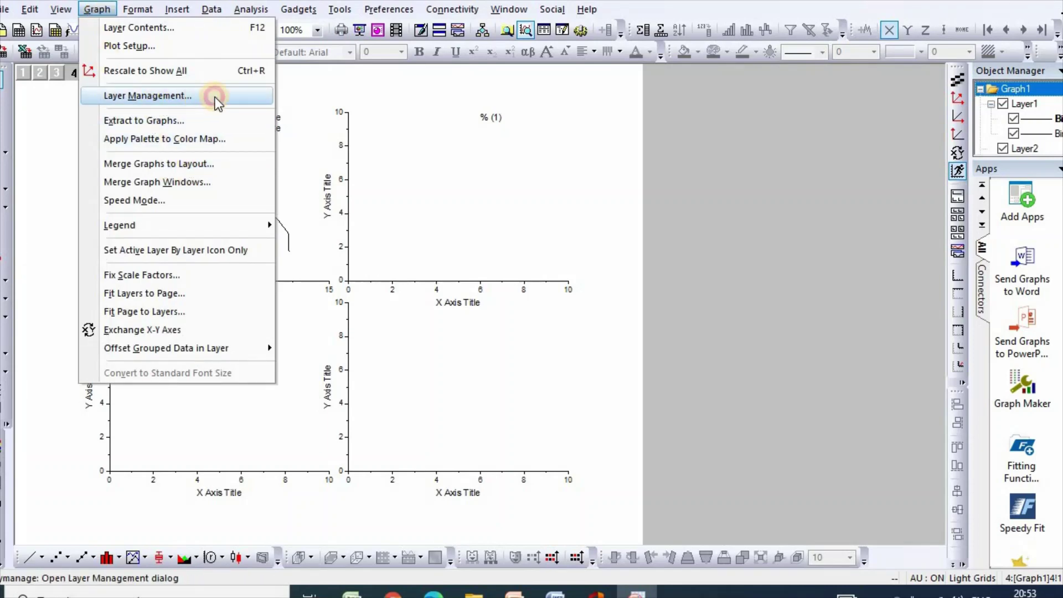
left_click(201, 104)
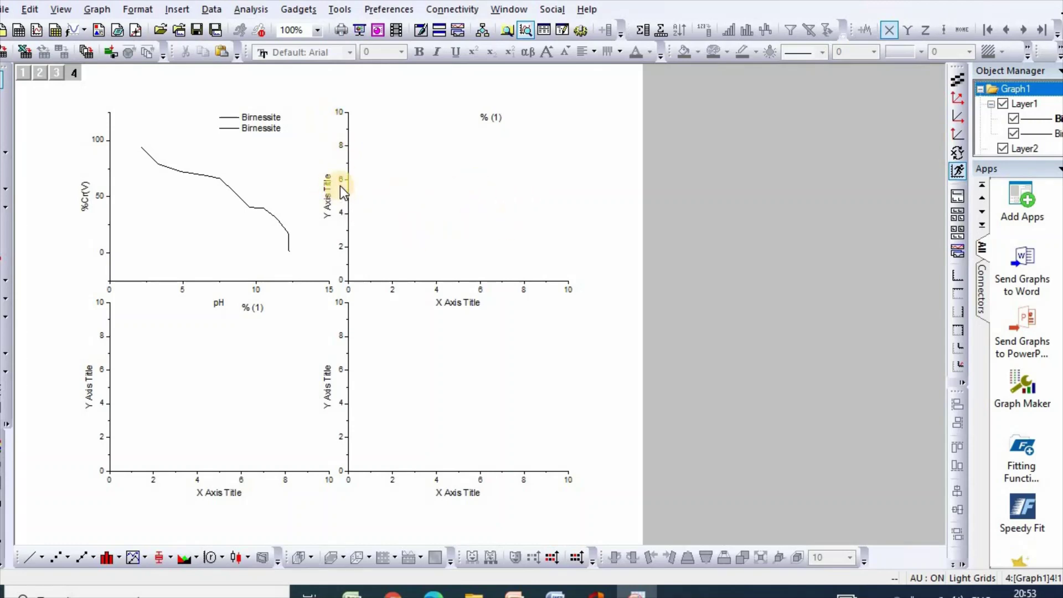
double_click(345, 119)
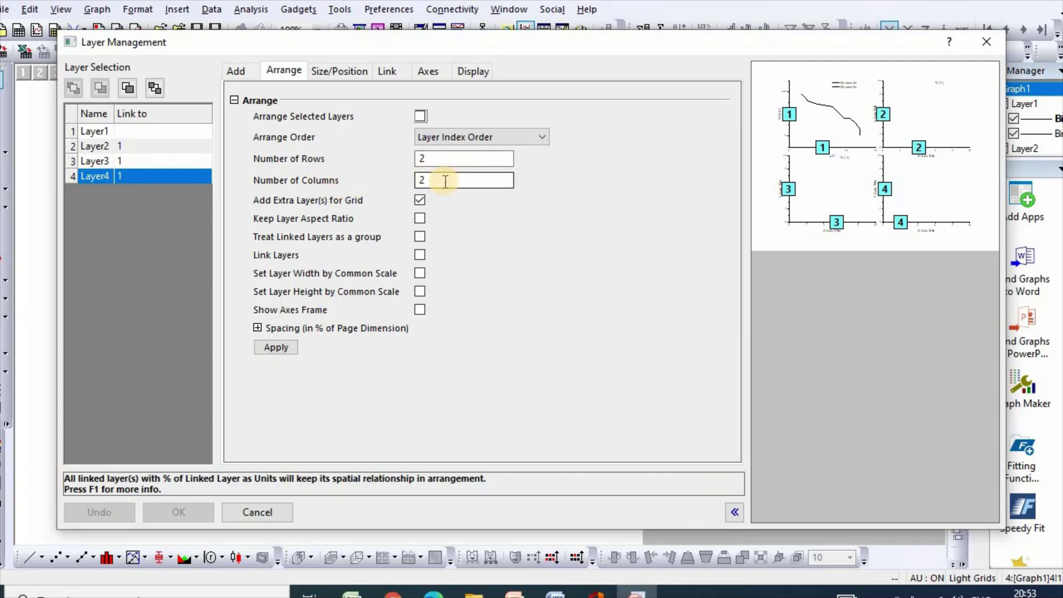
Set the layer arrangement to 3 rows by 2 columns, apply it and close Layer Management
left_click_drag(445, 181, 420, 181)
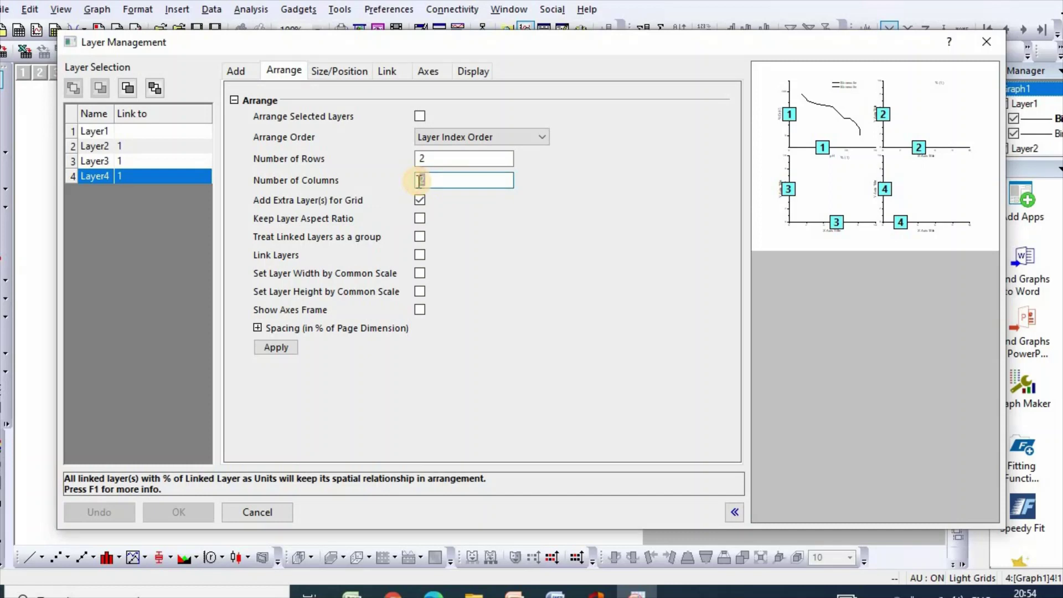
type("3")
left_click(292, 346)
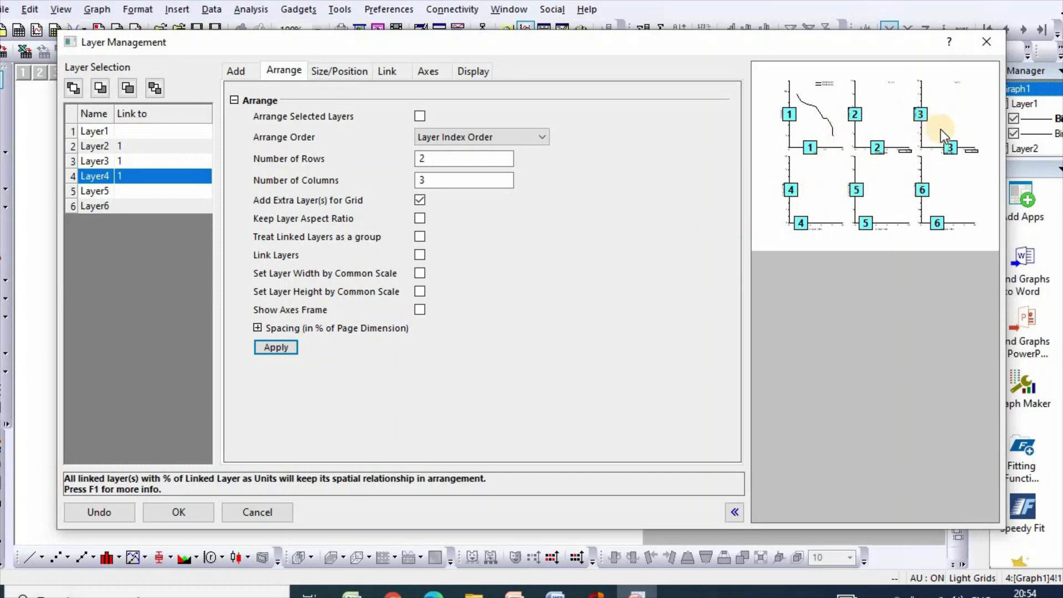
double_click(424, 159)
type("3")
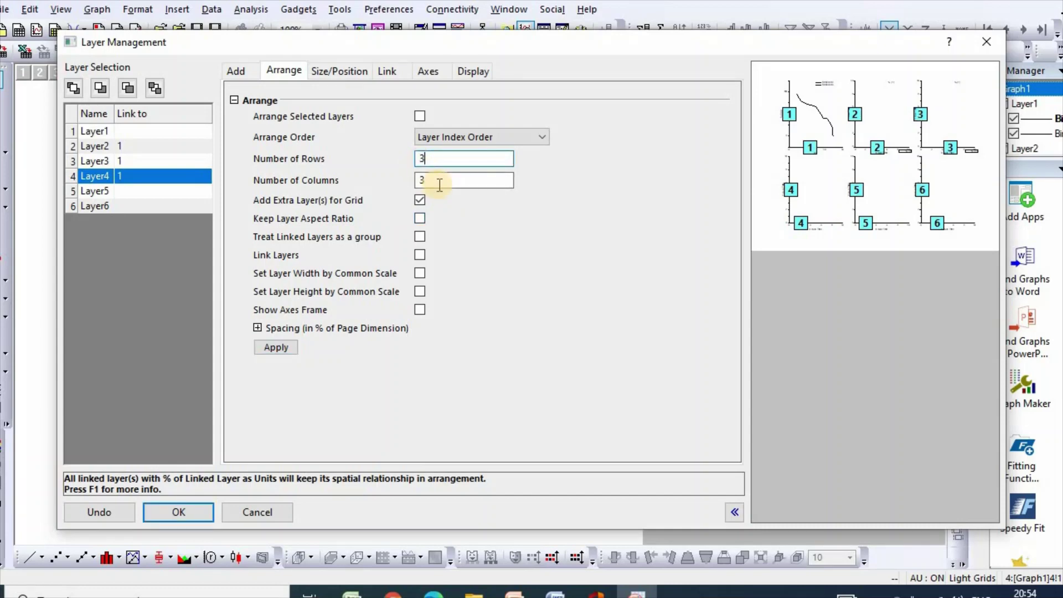
double_click(424, 180)
key("BackSpace")
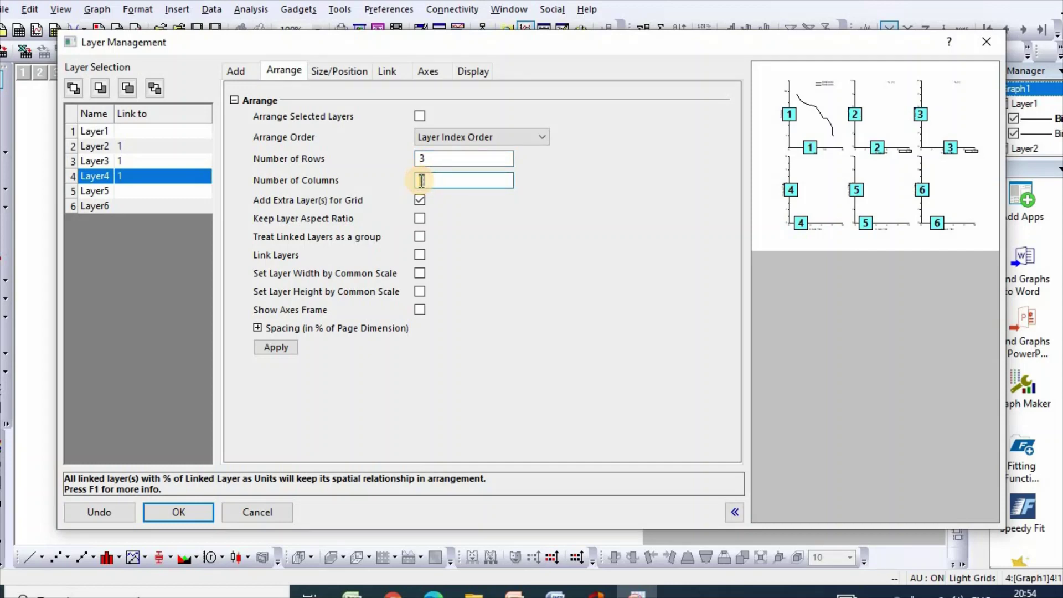
type("2")
left_click(278, 345)
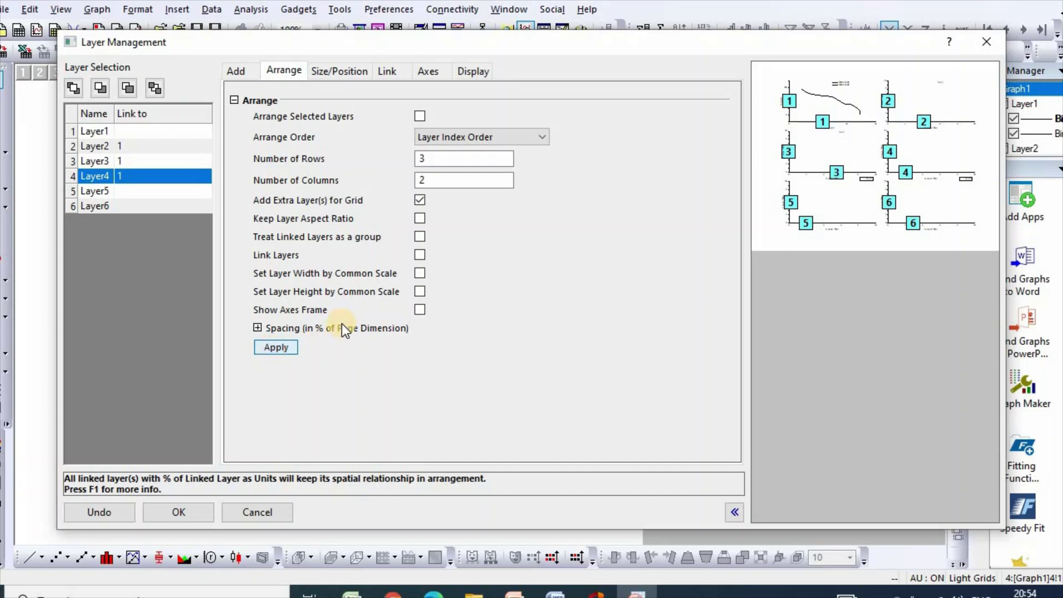
left_click(193, 514)
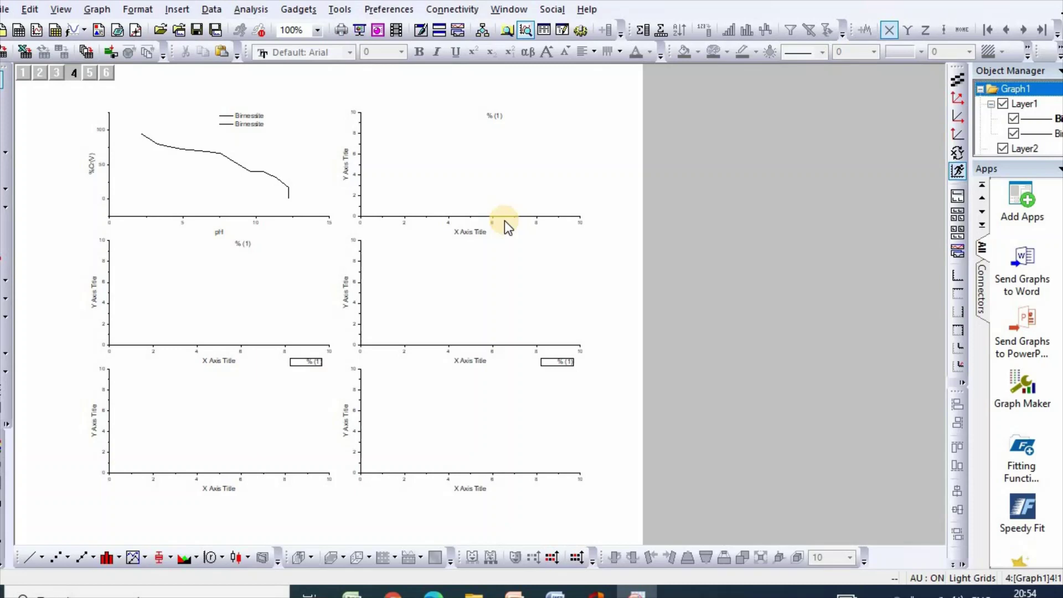
Plot the Pyrolusite and Hausmann pH/%Cr(V) columns into panels 2 and 3, rescaling the axes
left_click(892, 30)
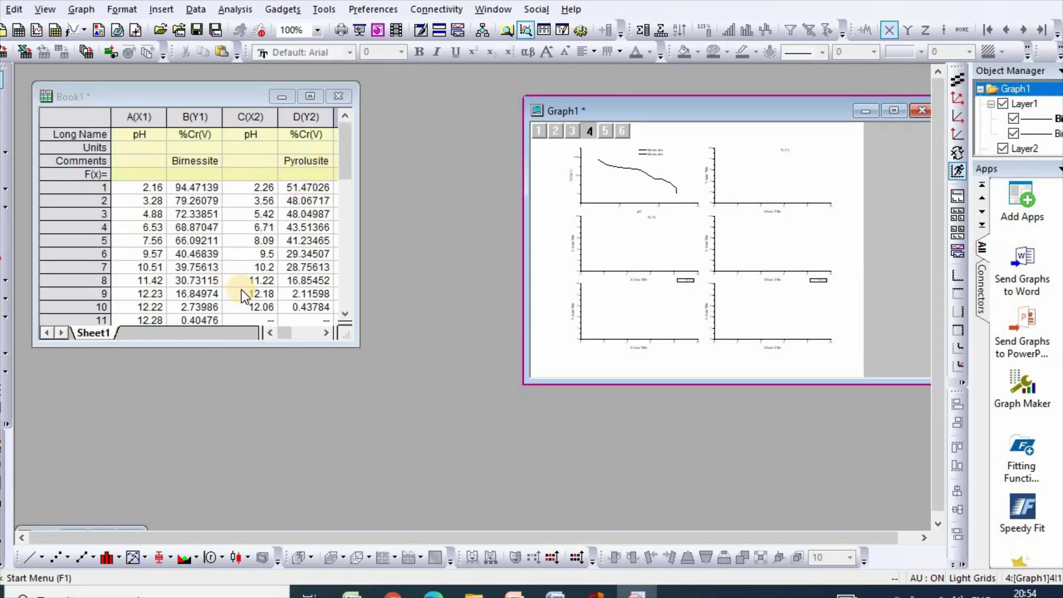
left_click(326, 332)
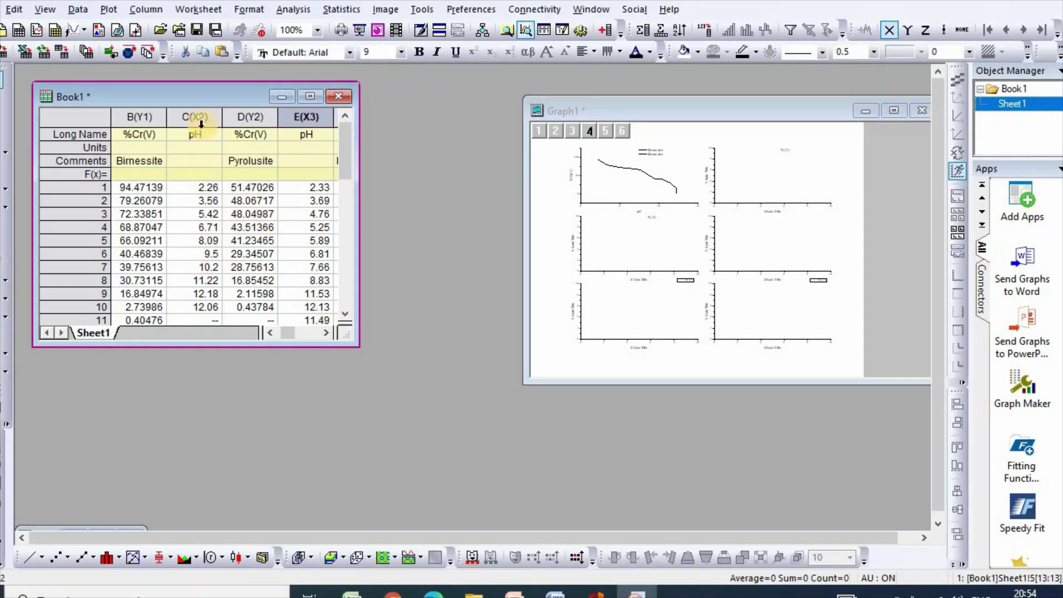
left_click_drag(200, 117, 249, 117)
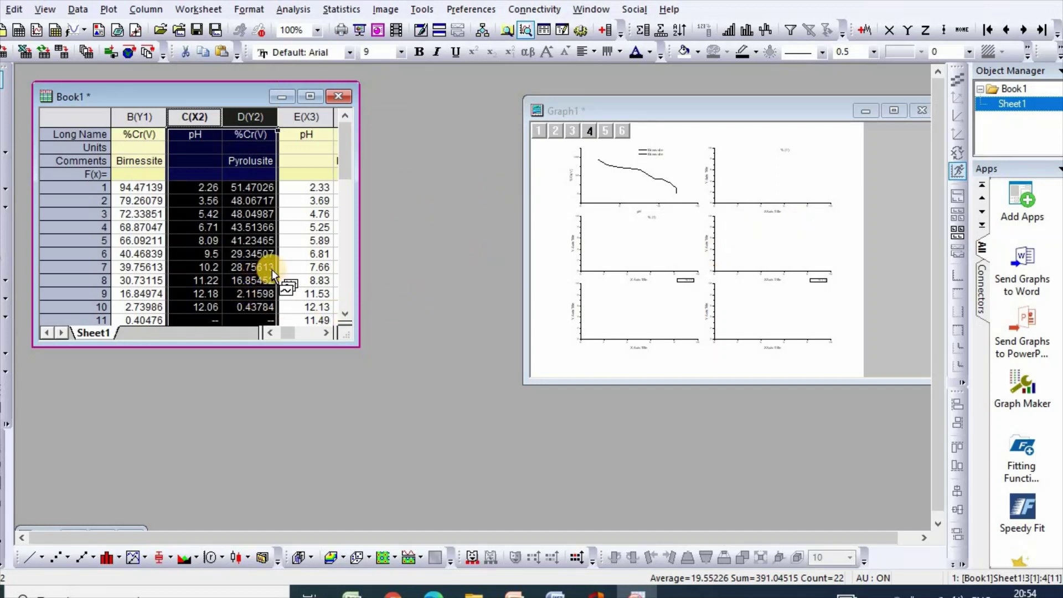
mouse_move(271, 270)
left_mouse_down()
mouse_move(677, 167)
mouse_move(764, 162)
left_mouse_up()
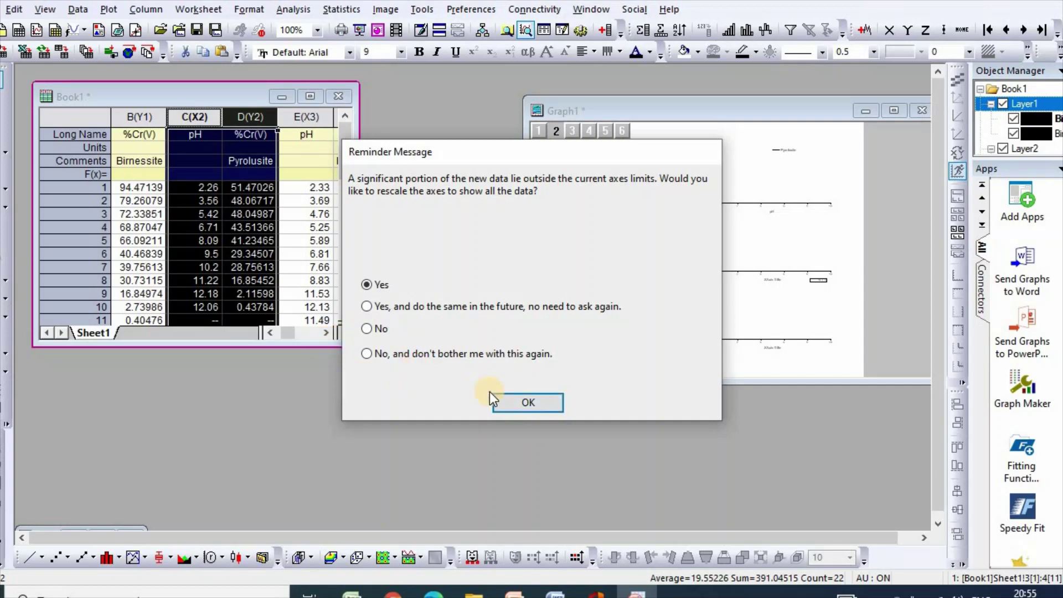
left_click(510, 401)
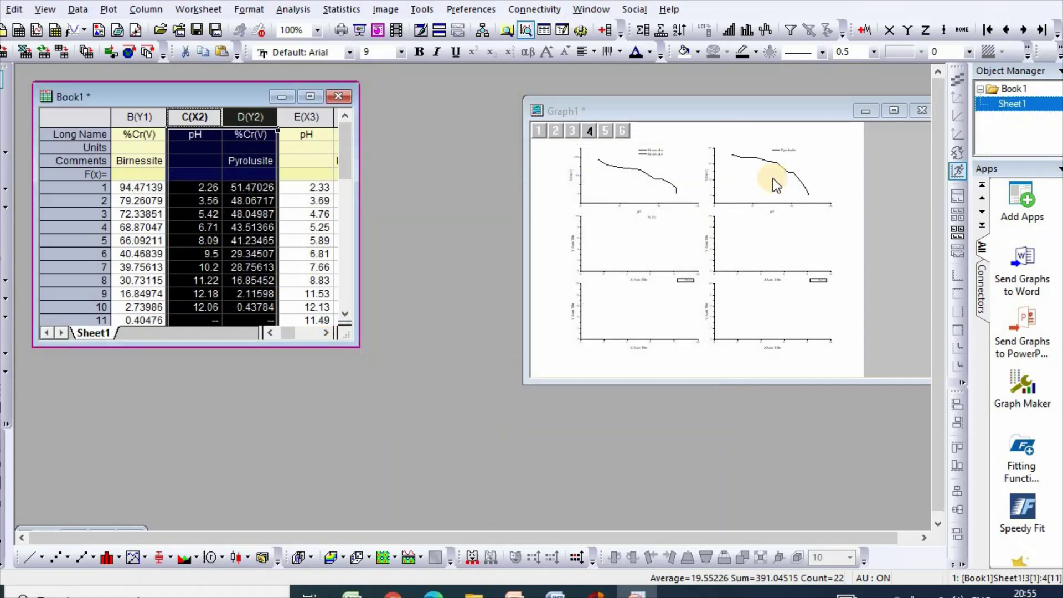
left_click(324, 332)
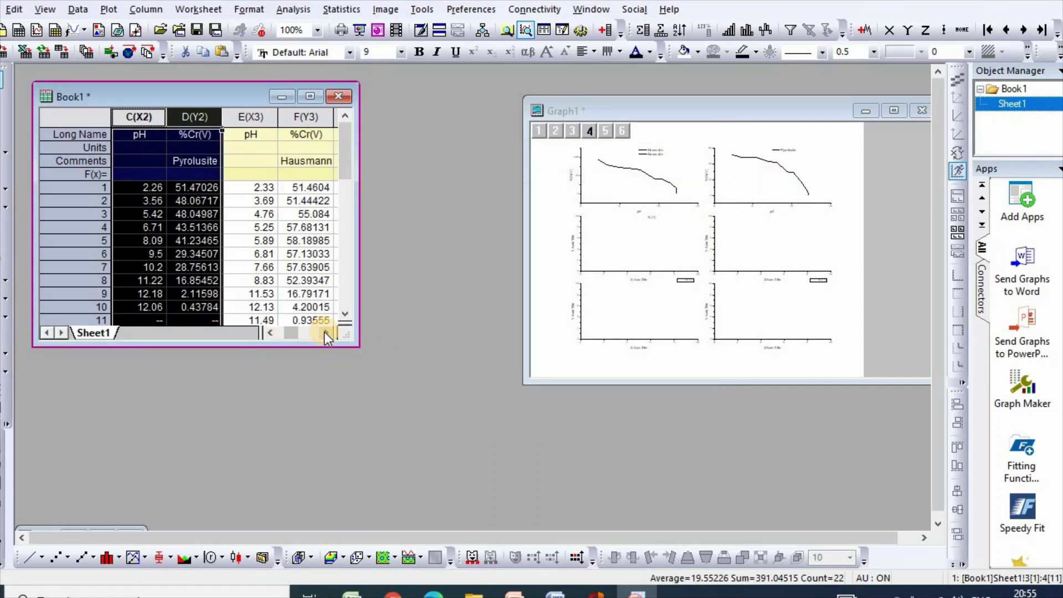
left_click(324, 332)
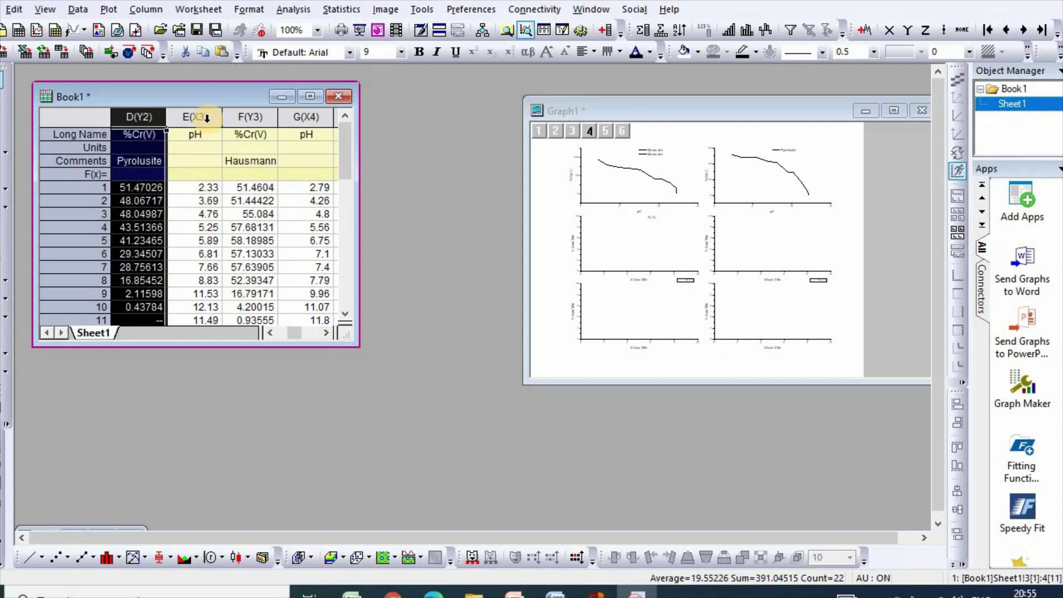
left_click_drag(207, 118, 241, 117)
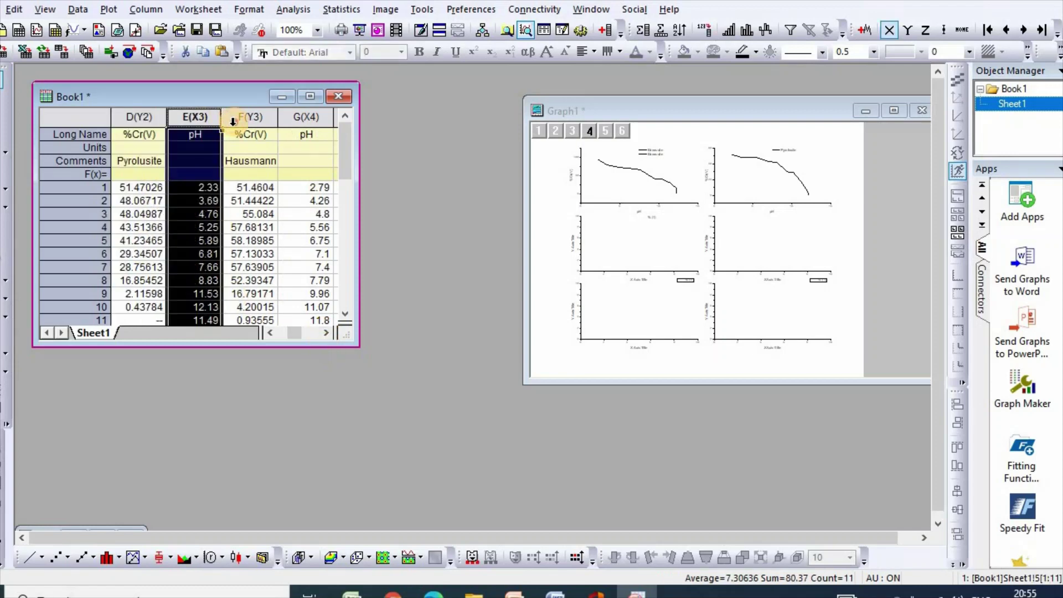
left_click(245, 214)
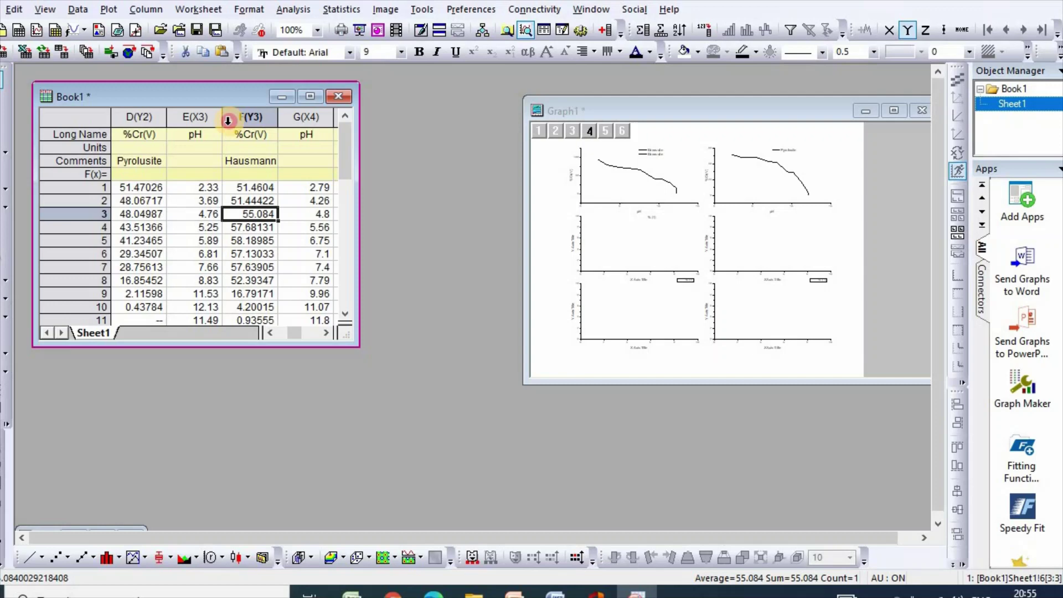
left_click_drag(195, 117, 250, 118)
left_click_drag(272, 214, 604, 237)
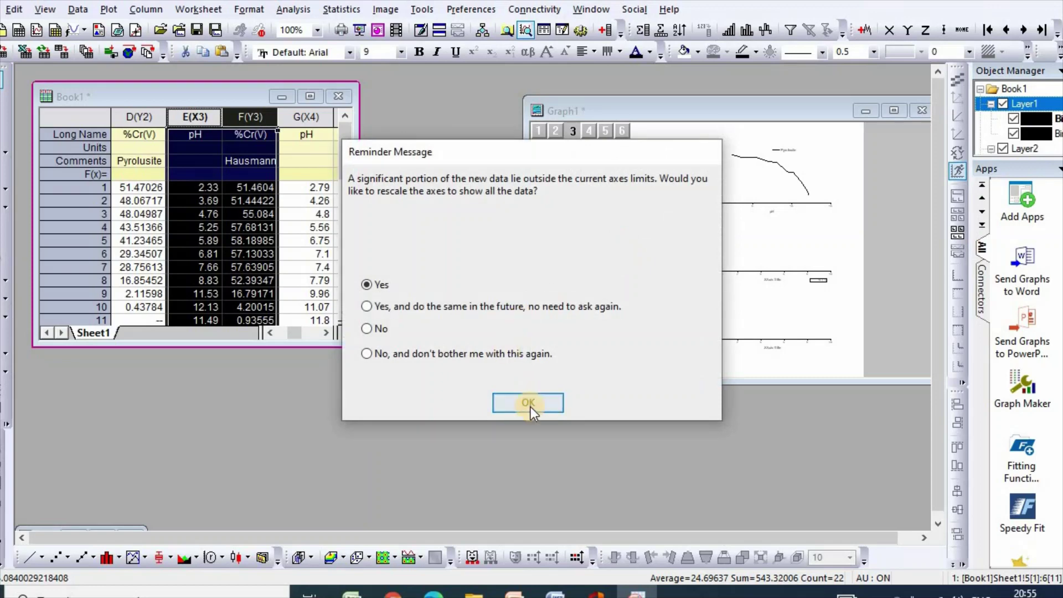
left_click(530, 406)
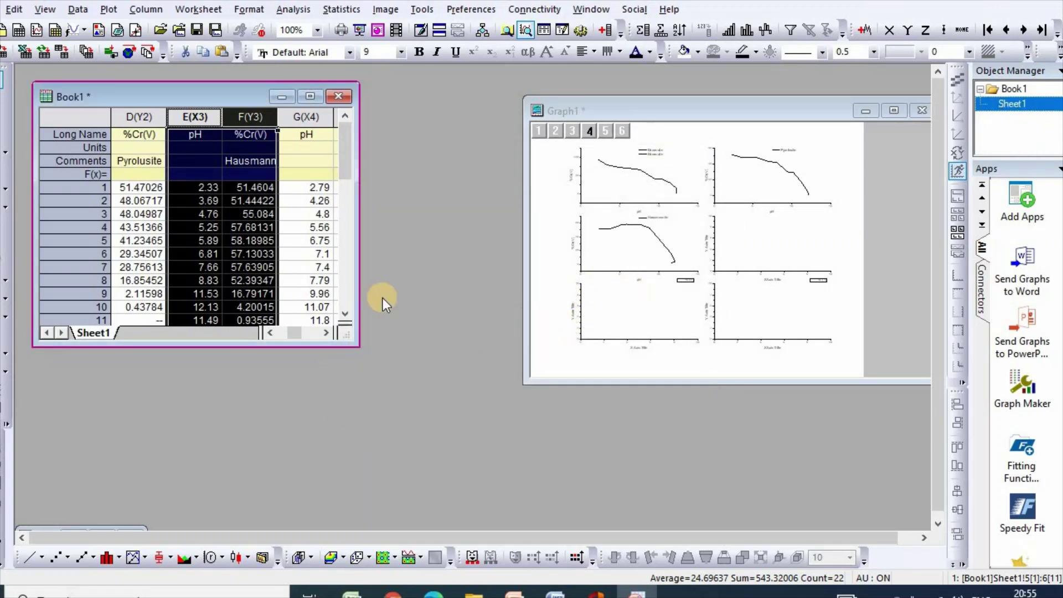
Plot the Manganite and Boehmite pH/%Cr(V) columns into panels 4 and 5, rescaling the axes
left_click(326, 334)
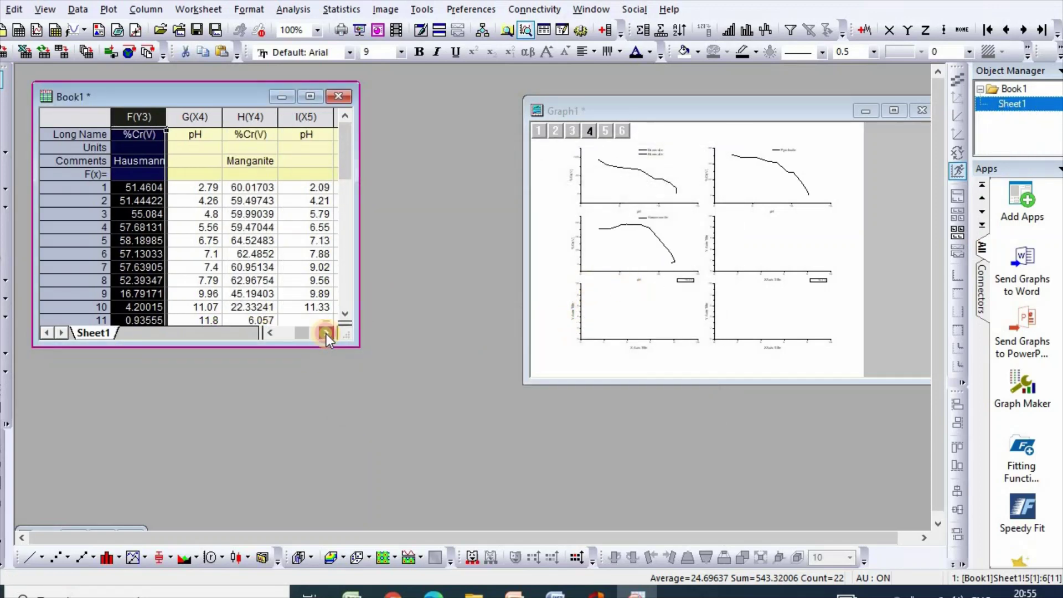
left_click_drag(194, 117, 250, 116)
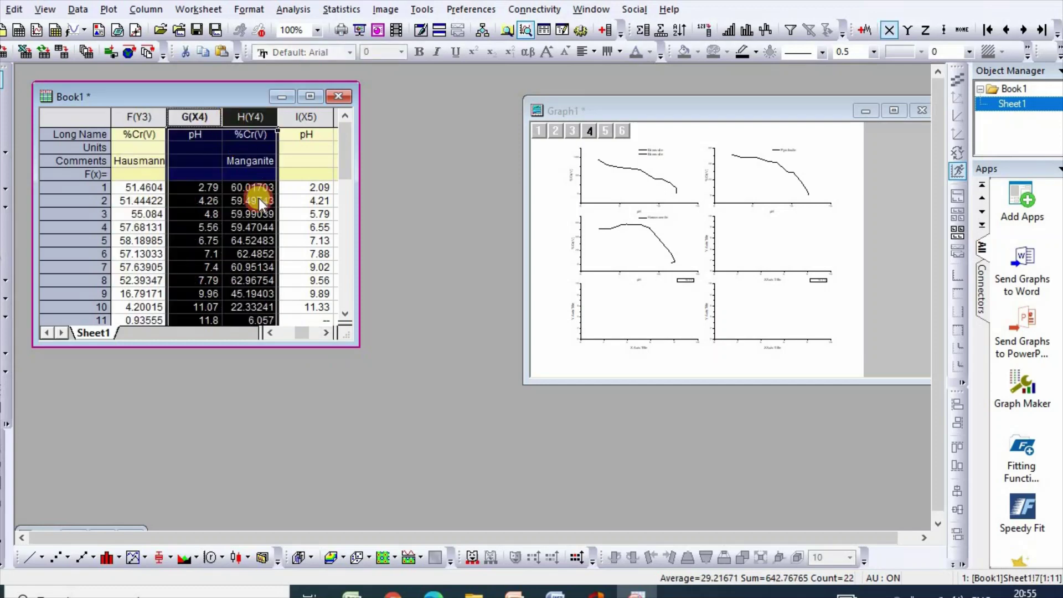
left_click_drag(269, 230, 766, 240)
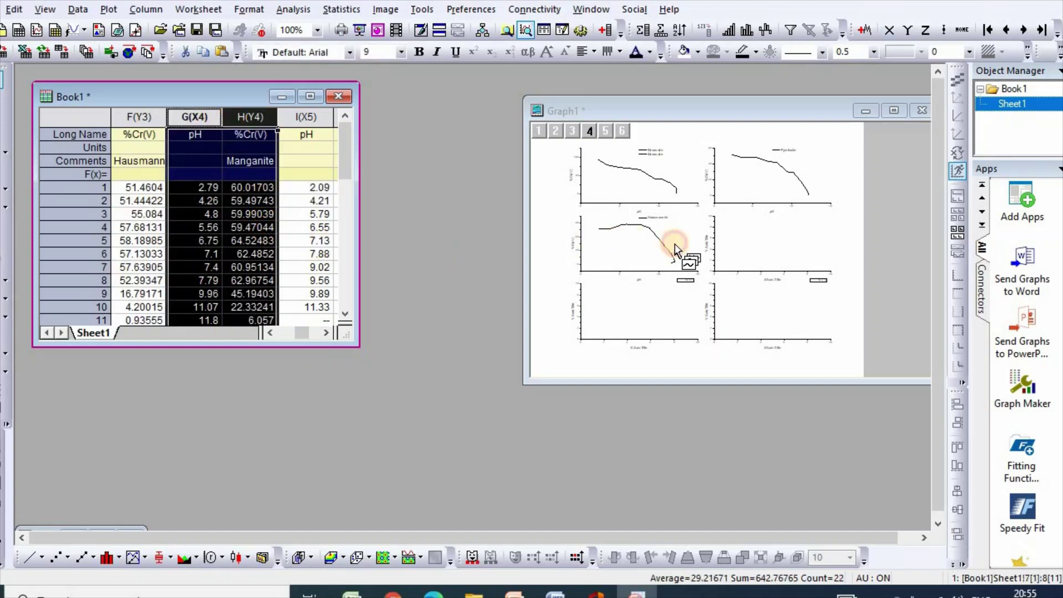
left_click_drag(764, 241, 765, 238)
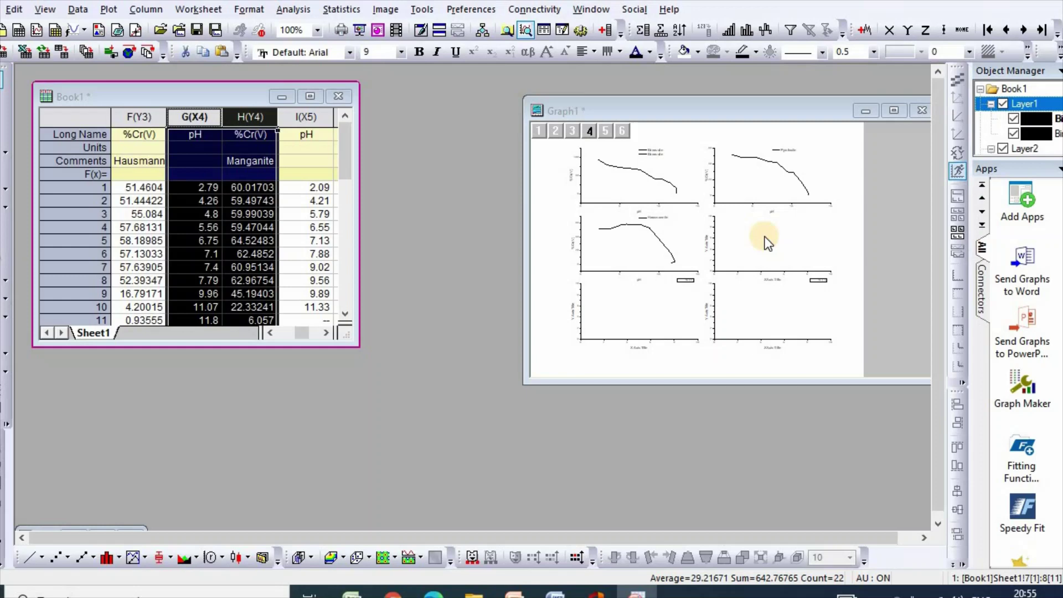
left_click(527, 401)
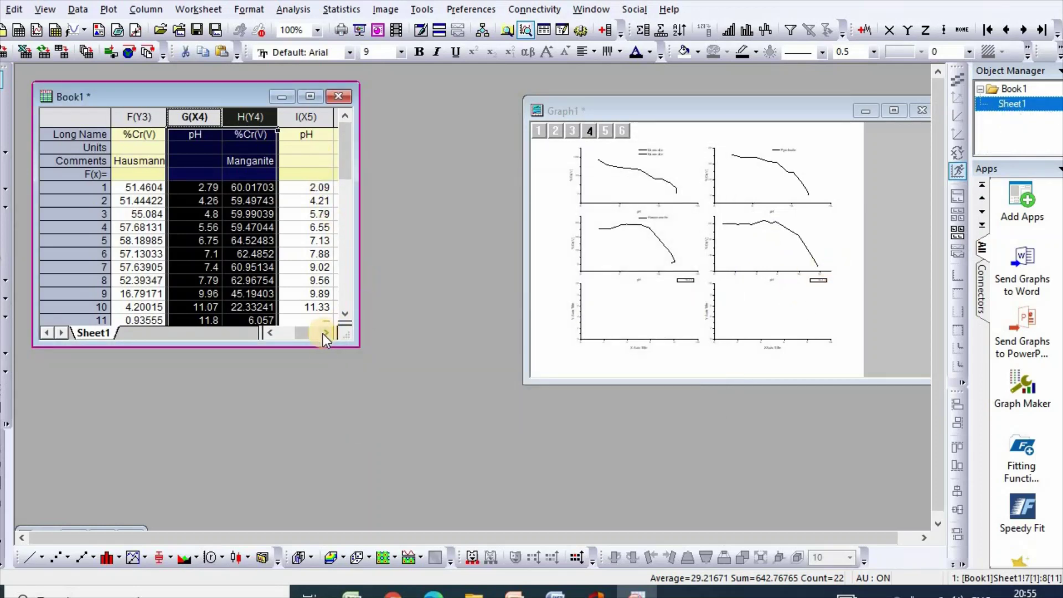
left_click(323, 334)
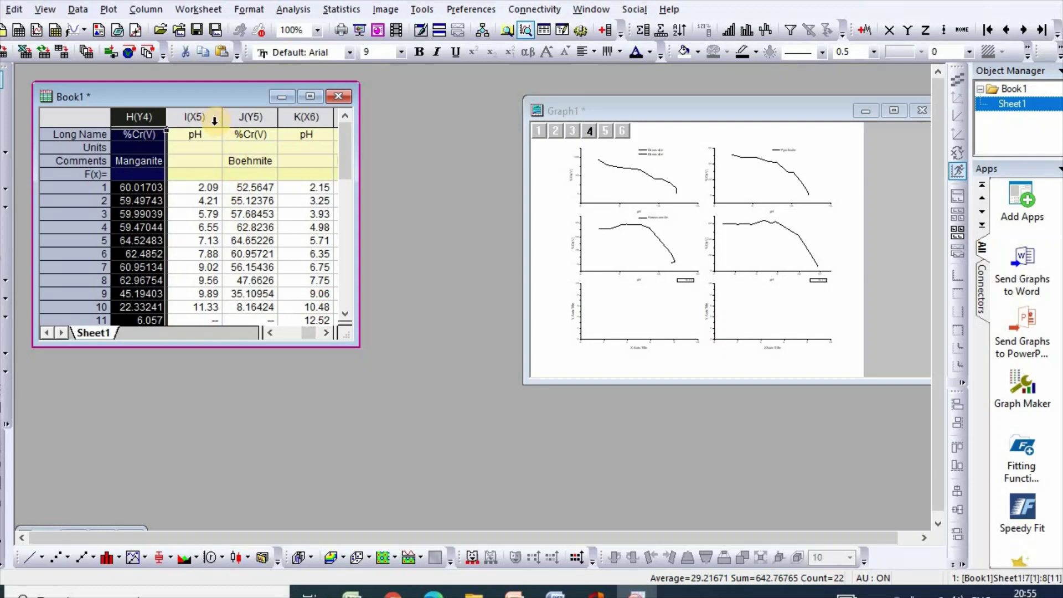
left_click_drag(213, 119, 249, 119)
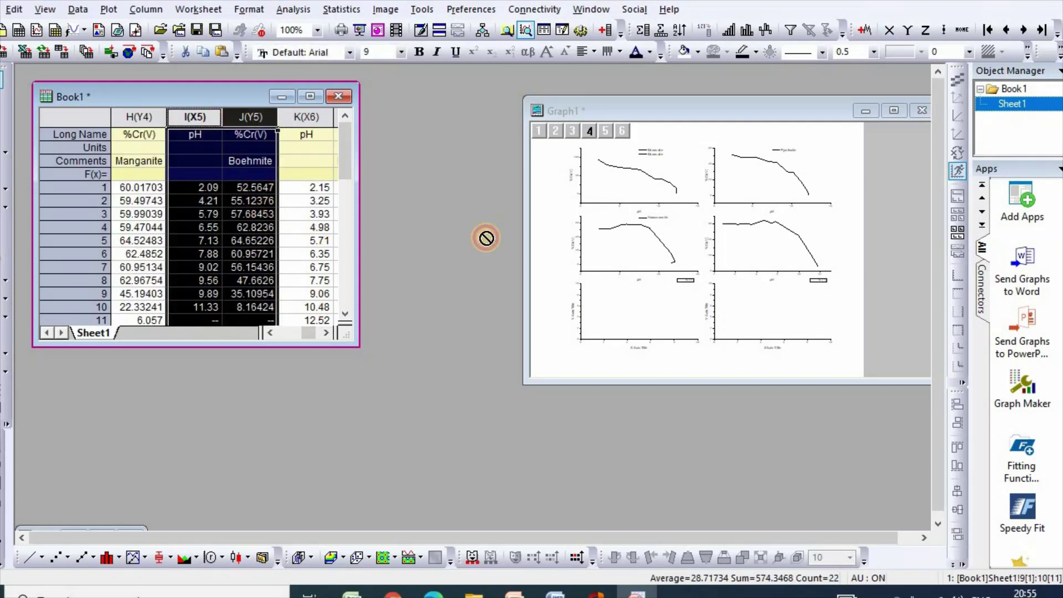
left_click_drag(486, 238, 634, 302)
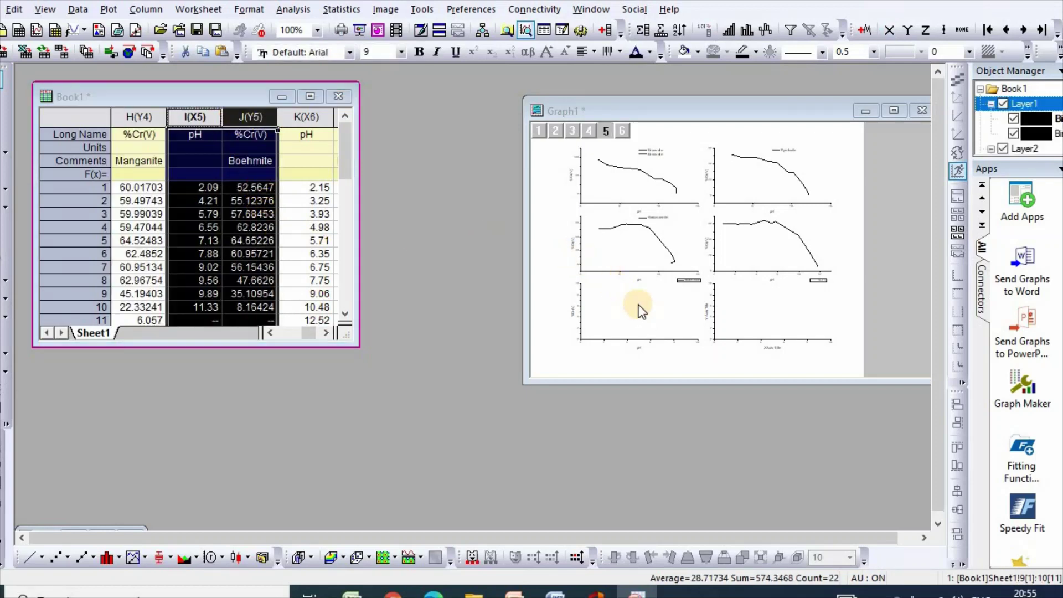
left_click(528, 402)
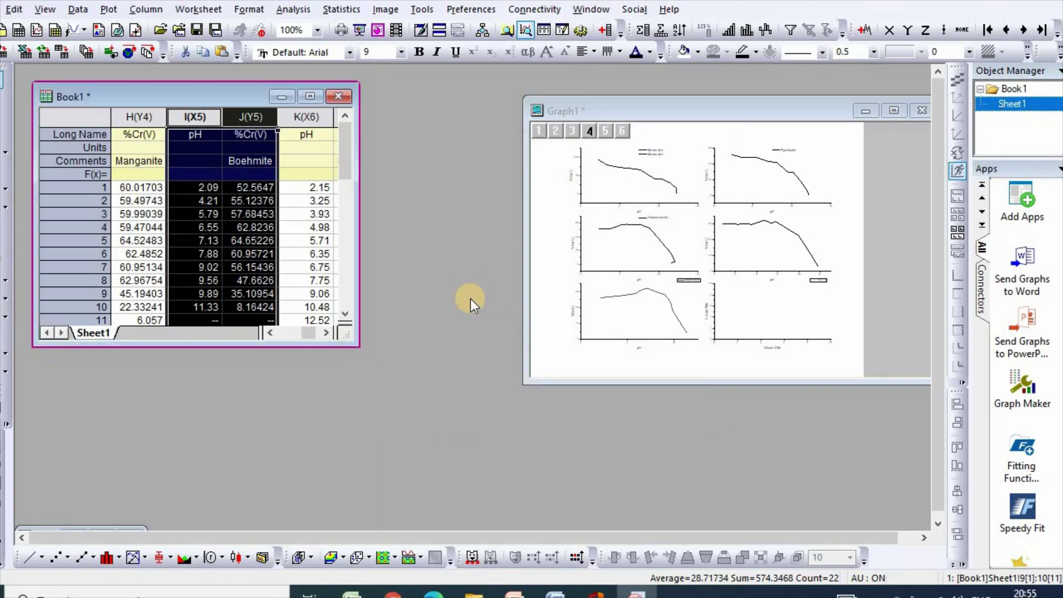
Plot the last pH/%Cr(V) pair into panel 6 and maximize the graph window
left_click(328, 335)
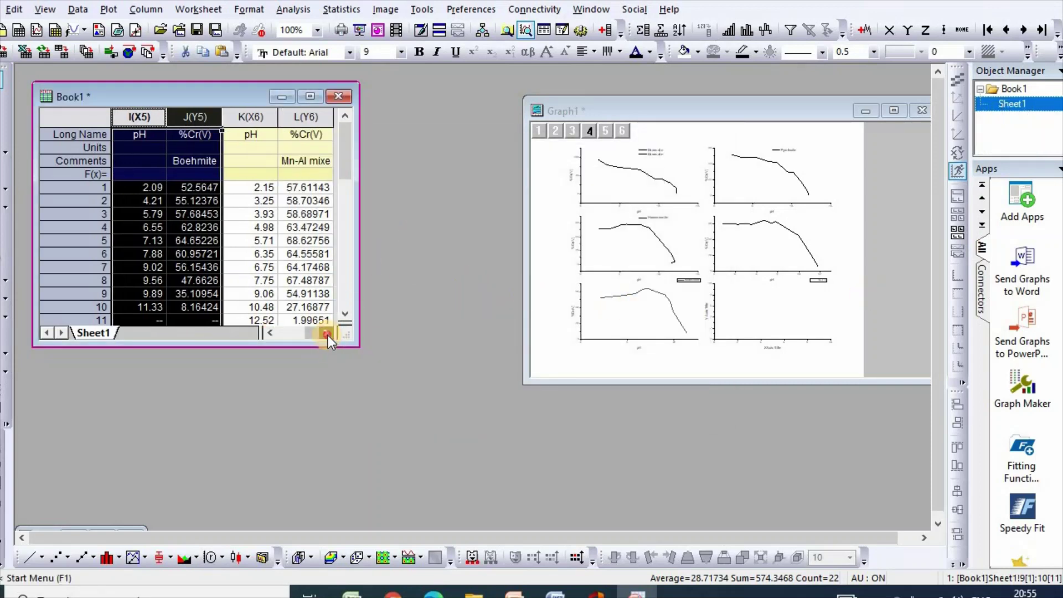
left_click_drag(251, 117, 299, 116)
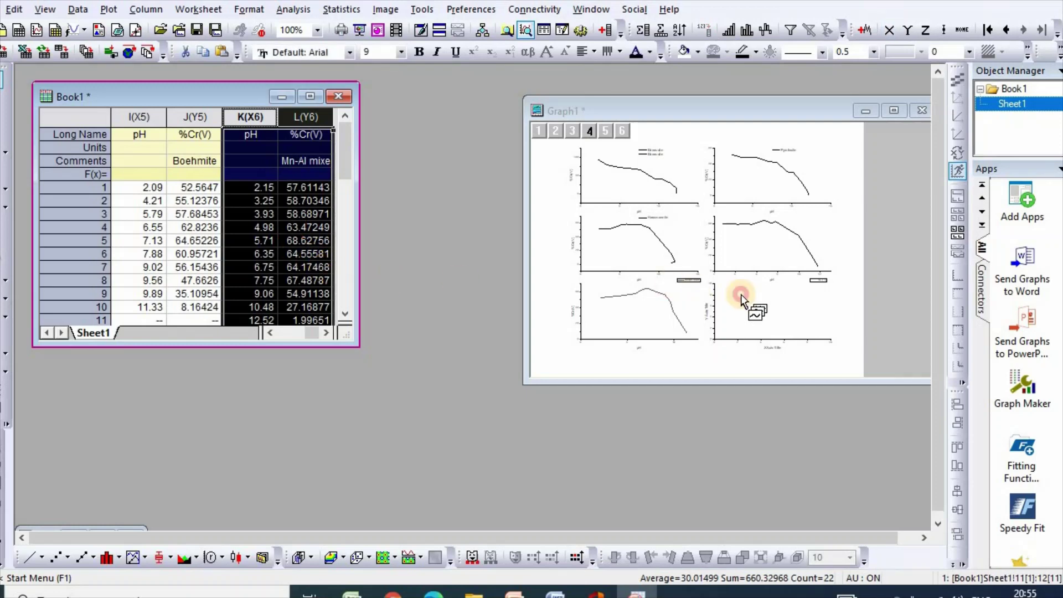
left_click_drag(327, 269, 761, 302)
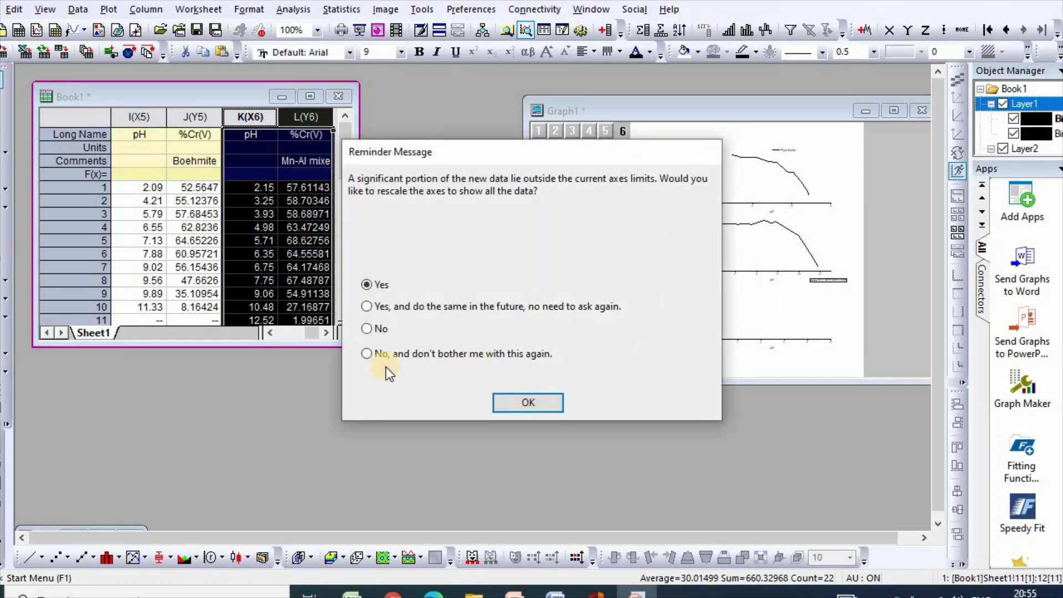
left_click(514, 401)
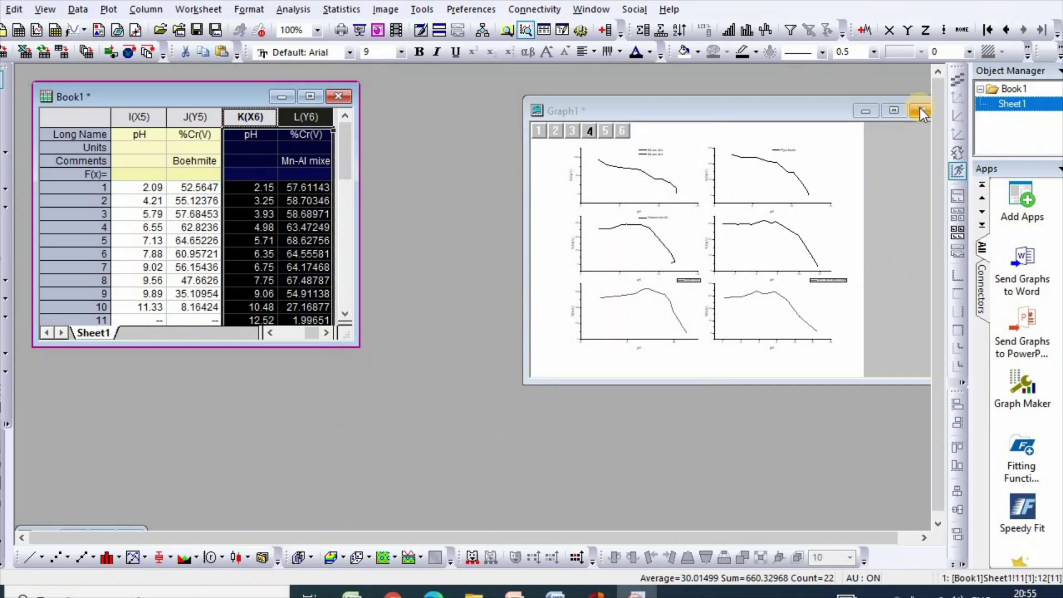
left_click(905, 111)
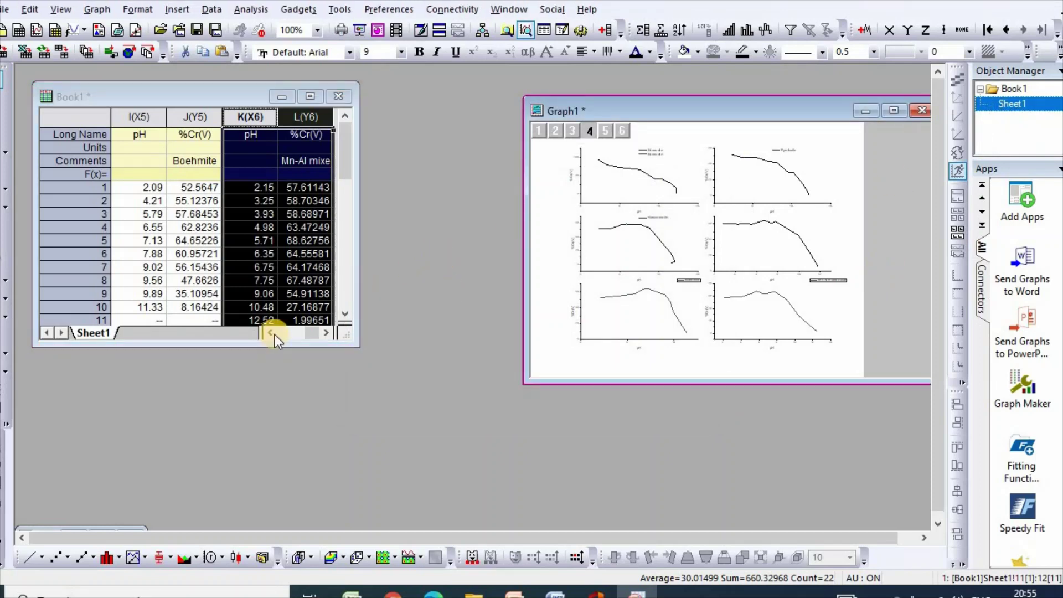
double_click(643, 260)
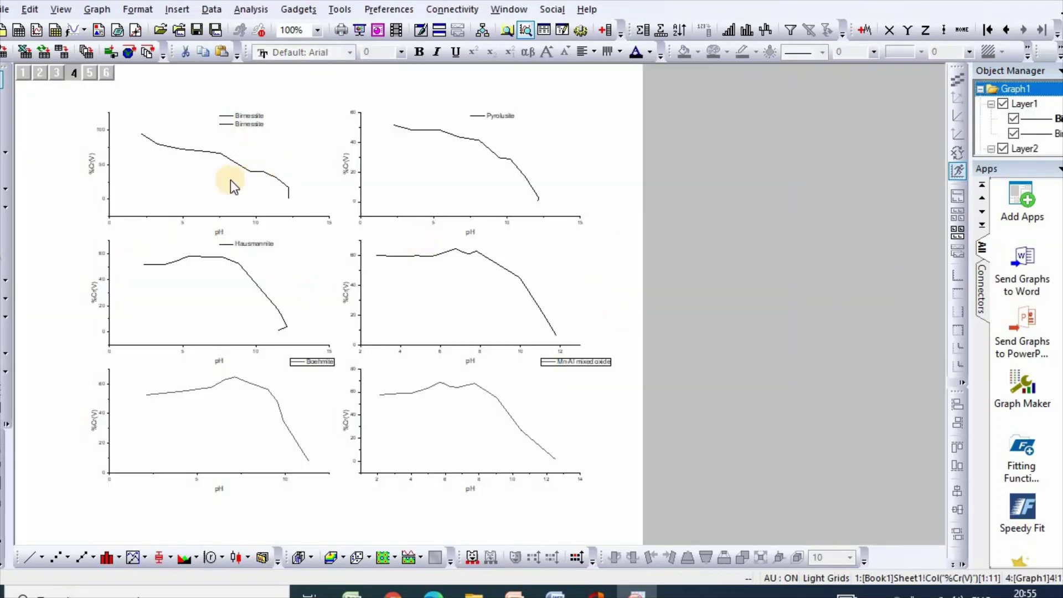
left_click(223, 157)
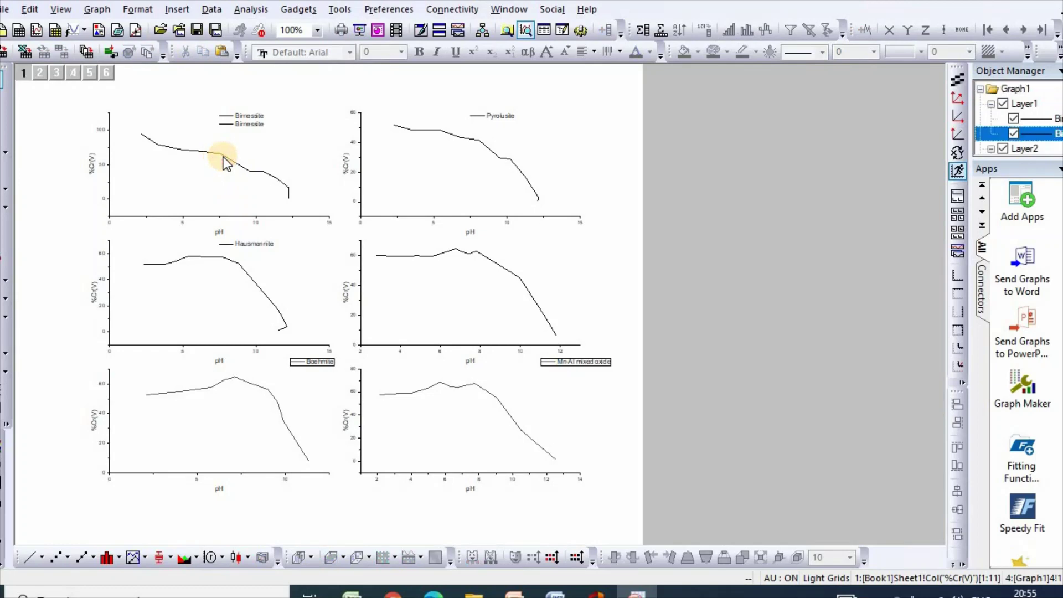
Make the top-left curve red with width 4, then increase the width to 5
double_click(222, 158)
left_click(743, 272)
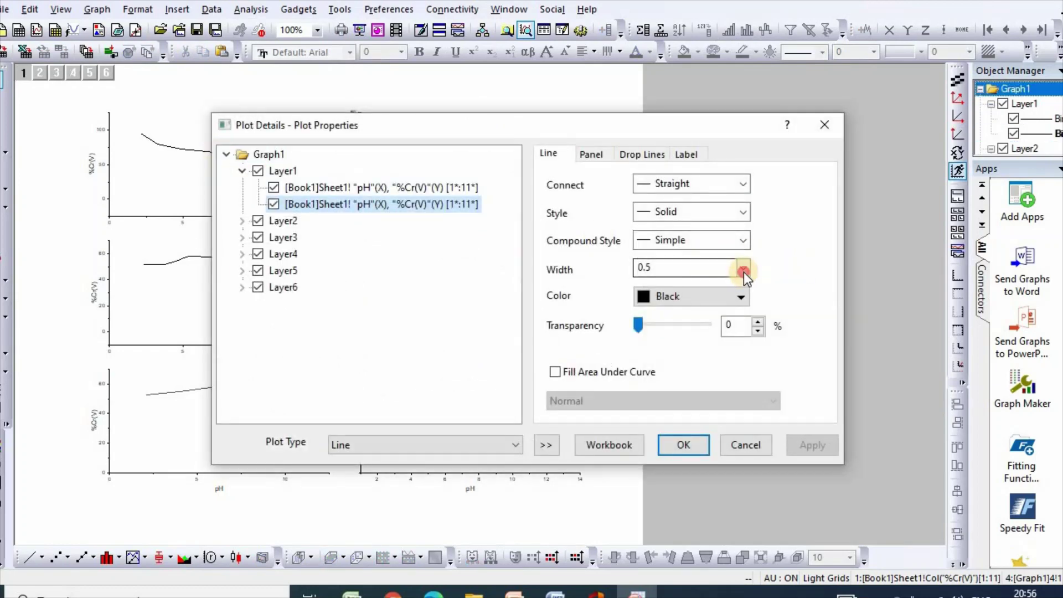
left_click(666, 357)
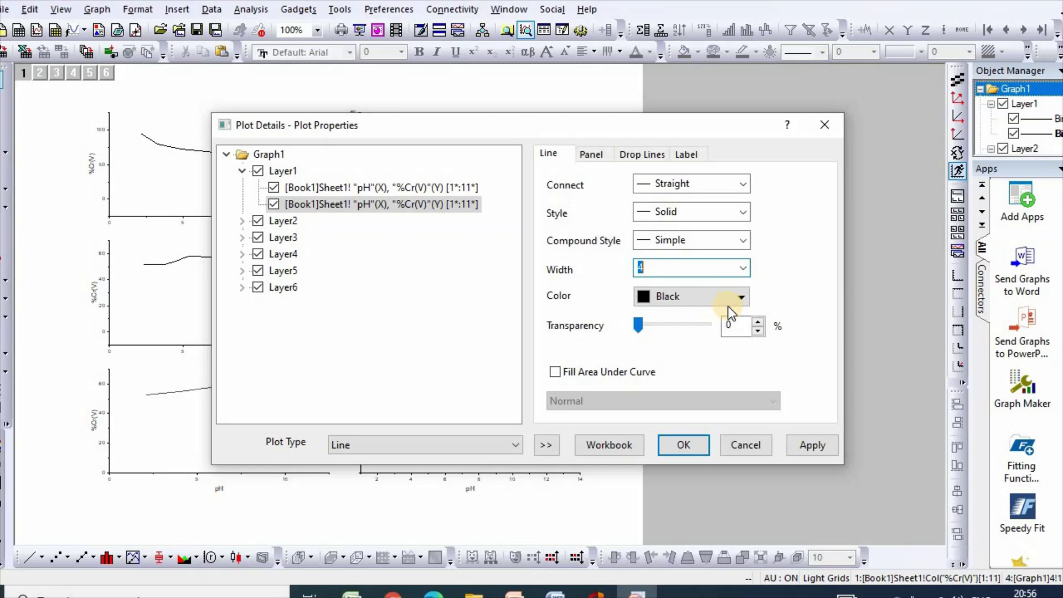
left_click(739, 294)
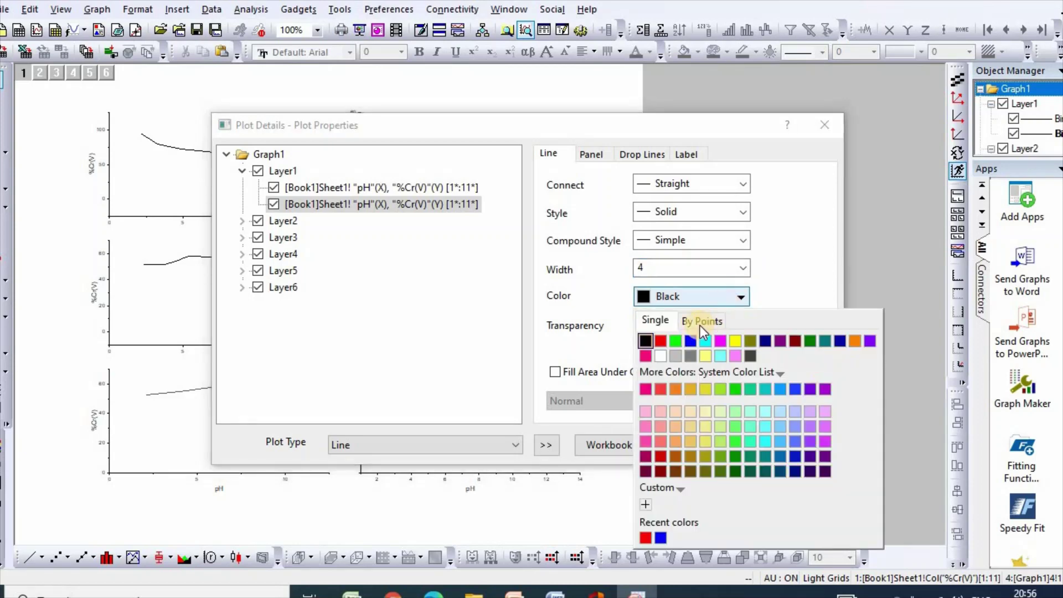
left_click(665, 340)
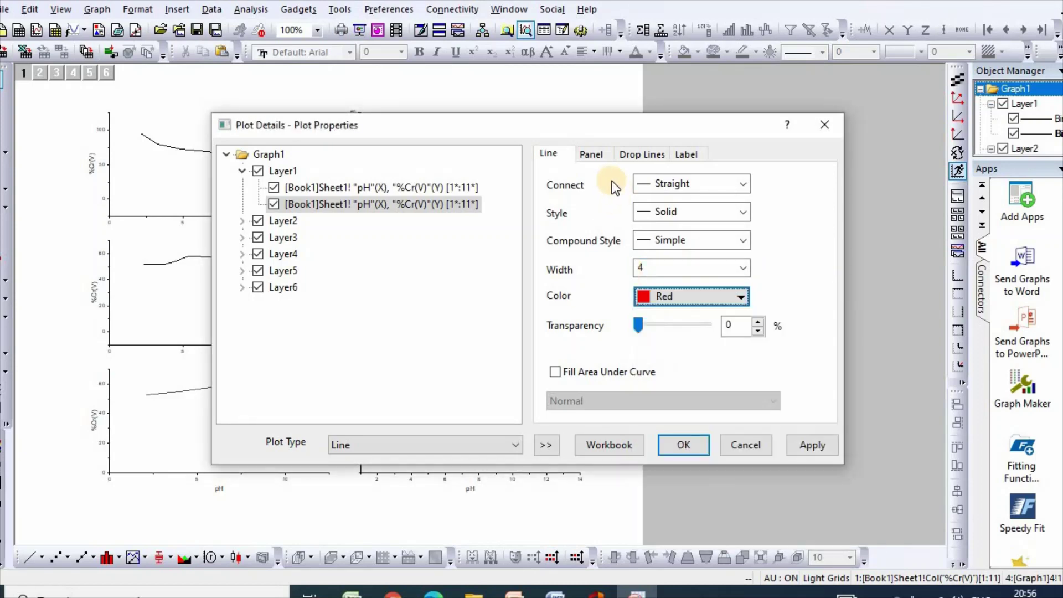
left_click(685, 445)
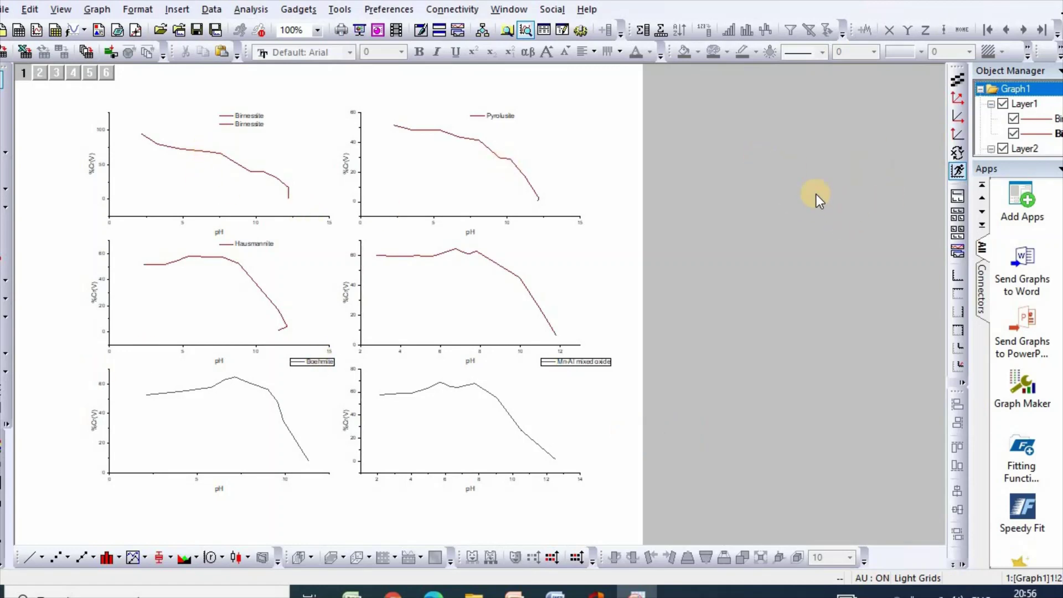
left_click(730, 270)
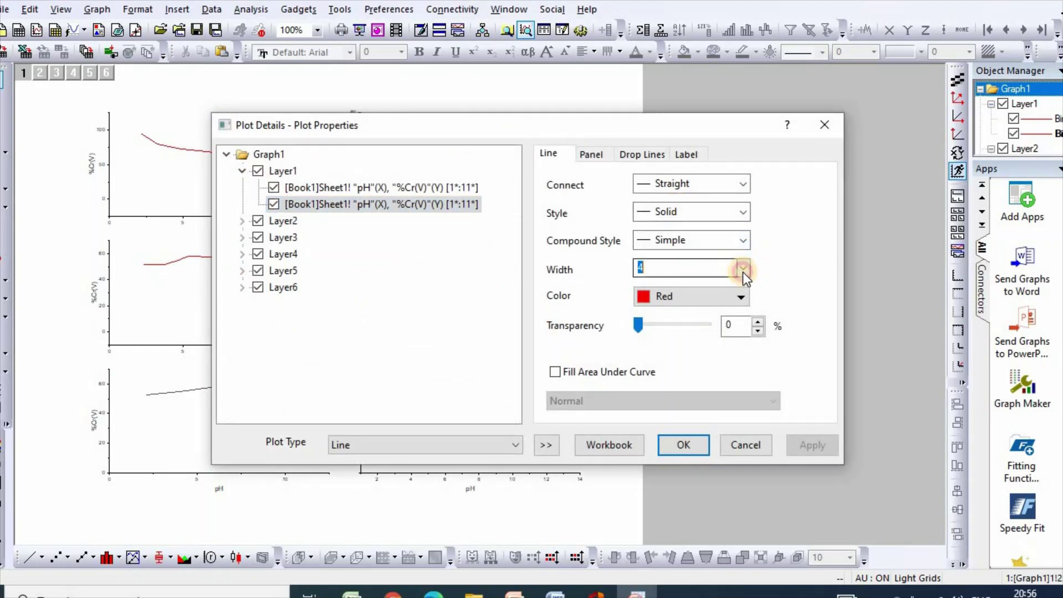
left_click(675, 366)
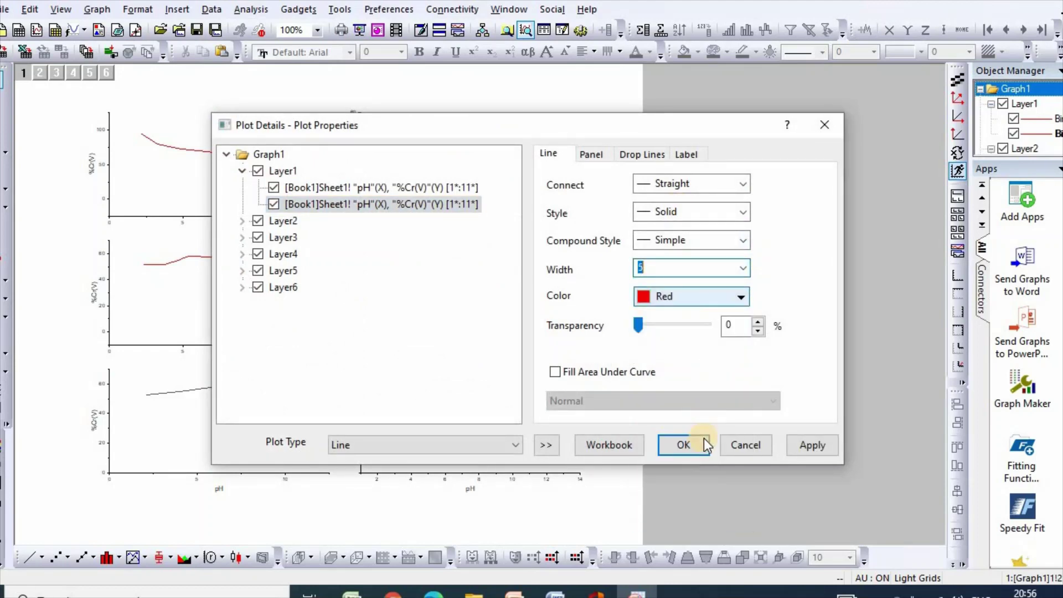
left_click(697, 444)
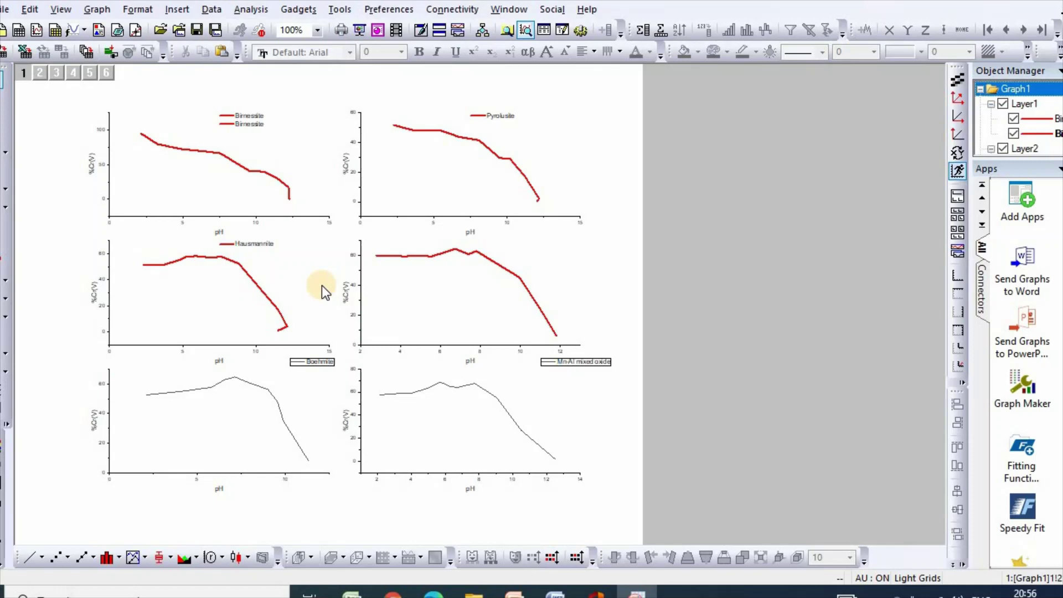
Set the bottom-left curve's line width to 5
double_click(278, 406)
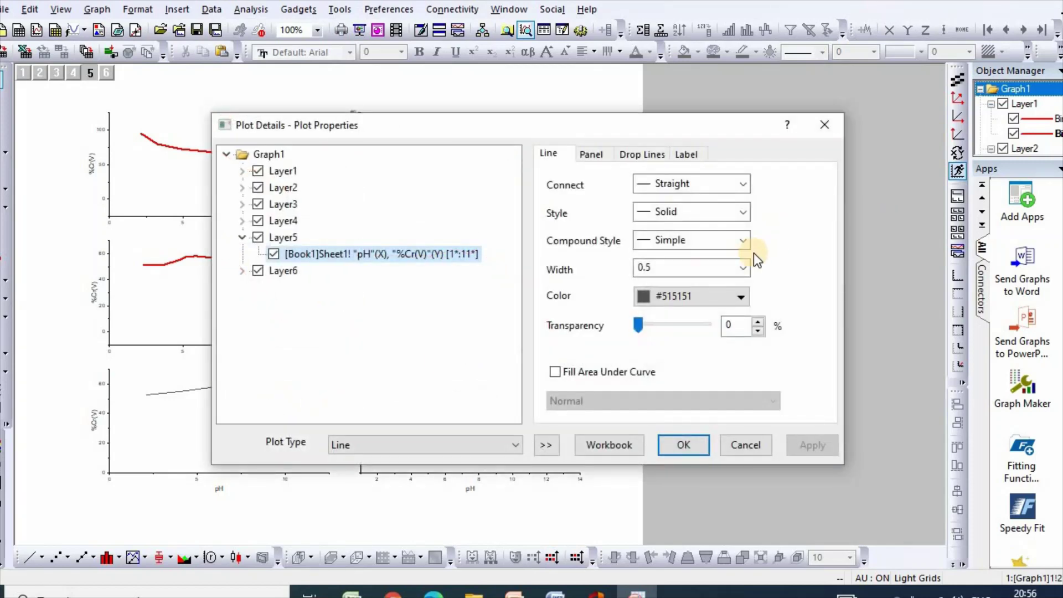
left_click(742, 269)
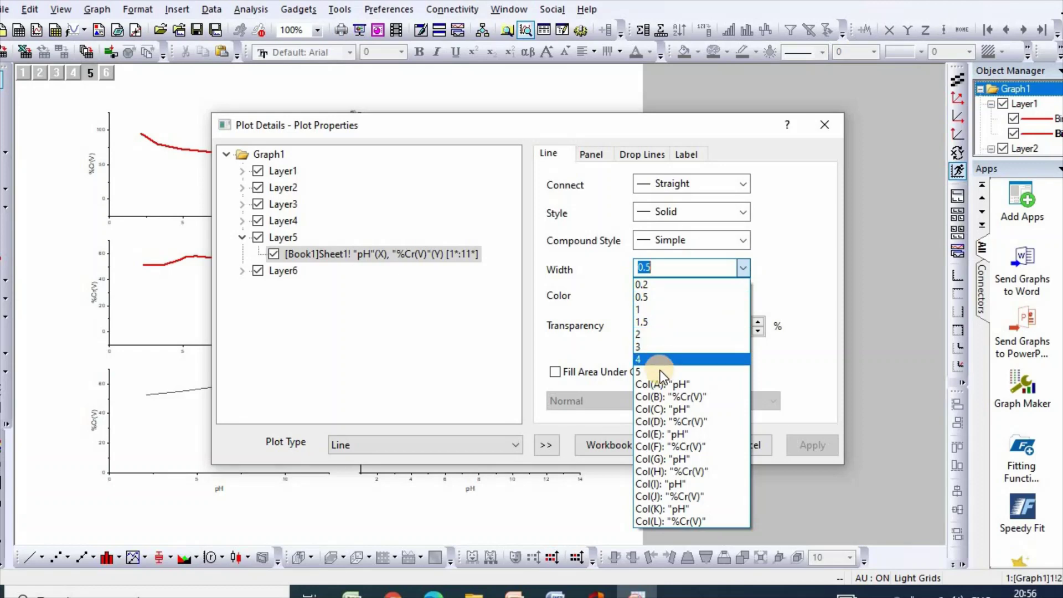
left_click(689, 371)
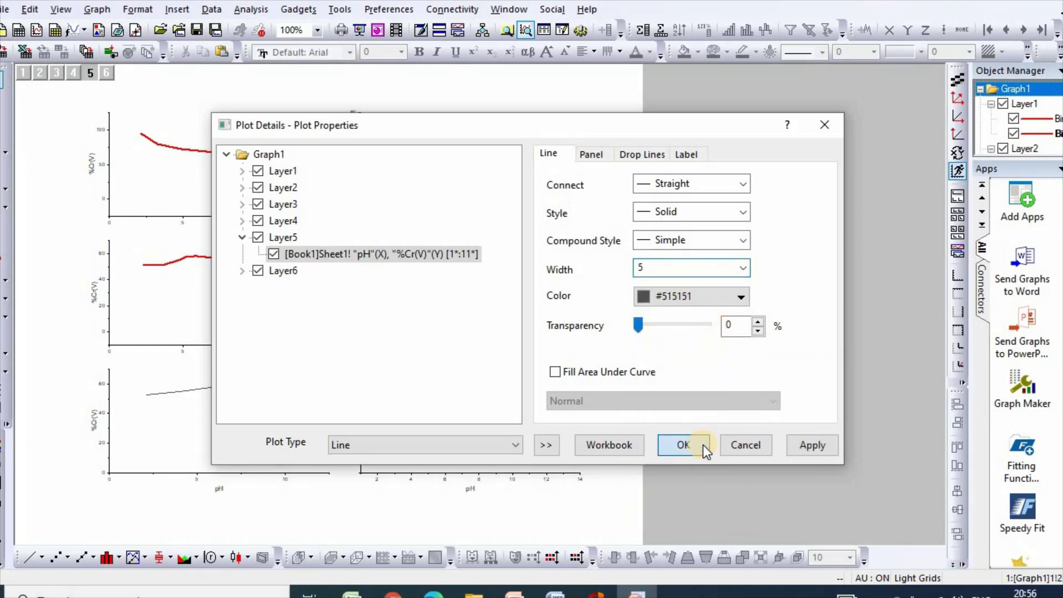
left_click(703, 444)
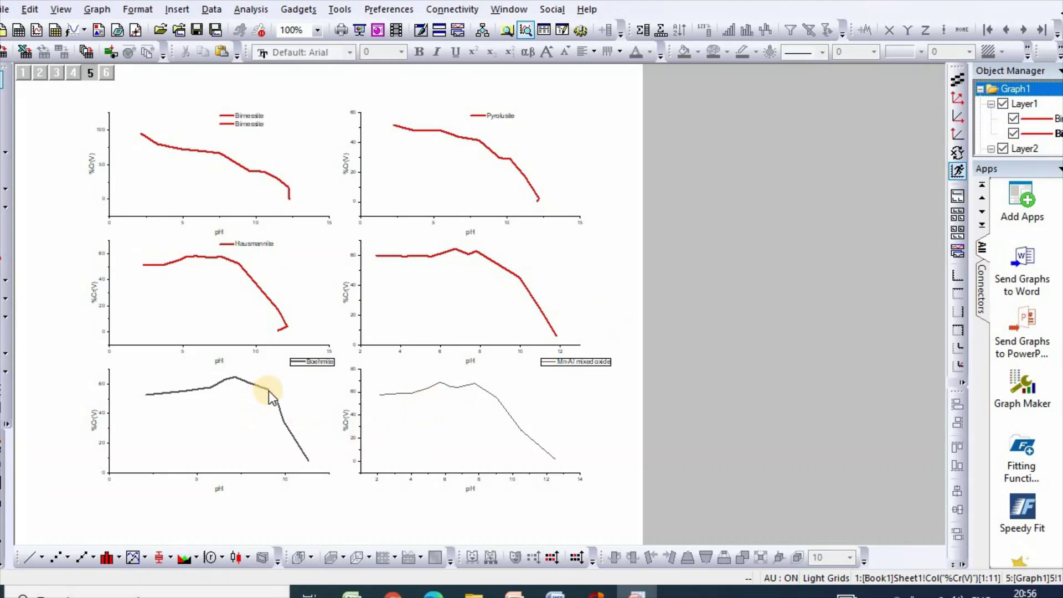
Make the bottom-right curve red with line width 5
double_click(493, 393)
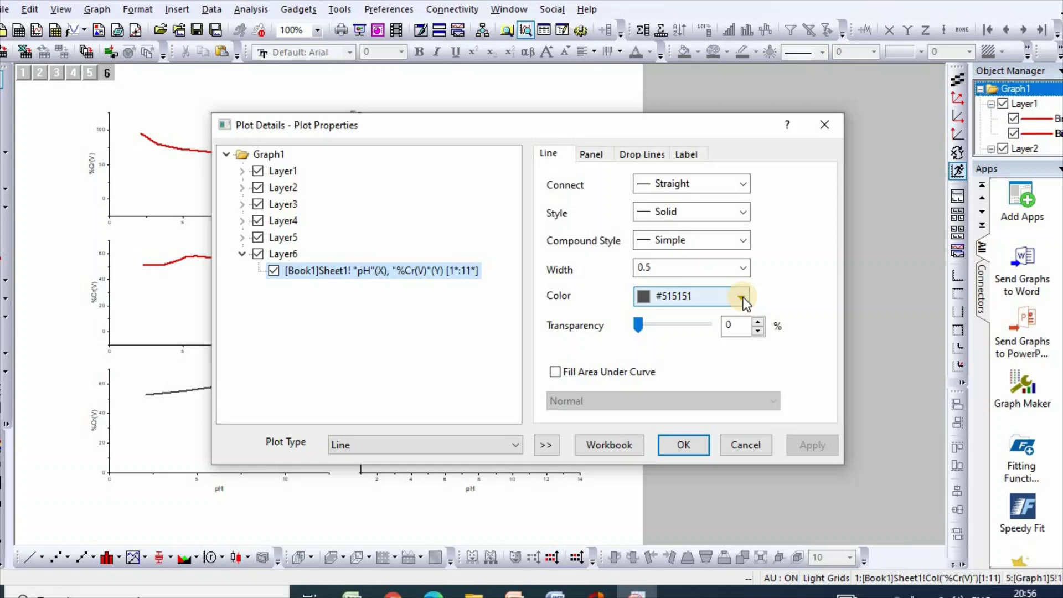
left_click(741, 297)
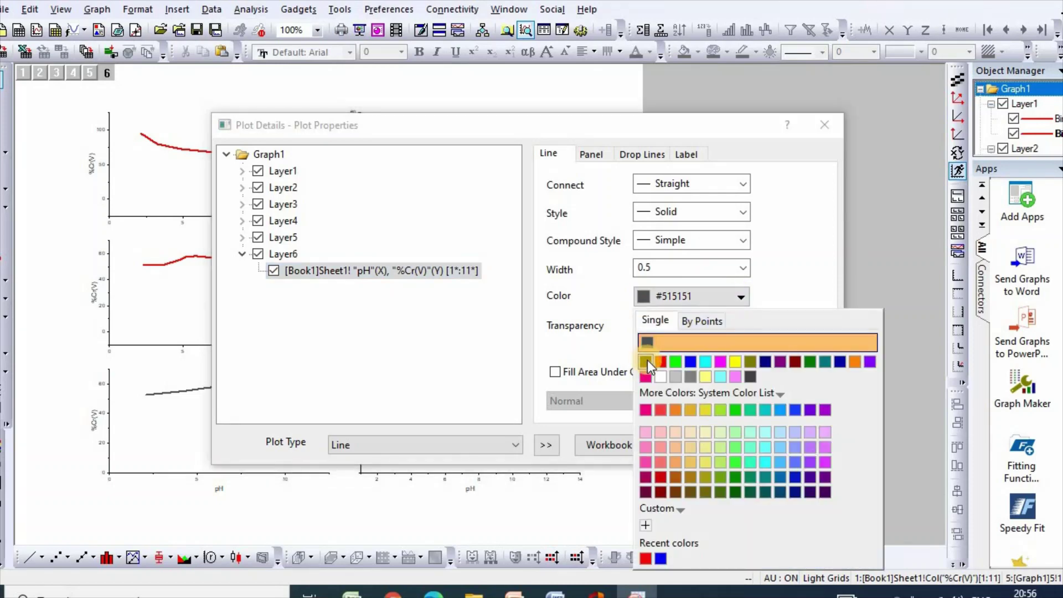
left_click(649, 359)
left_click(741, 267)
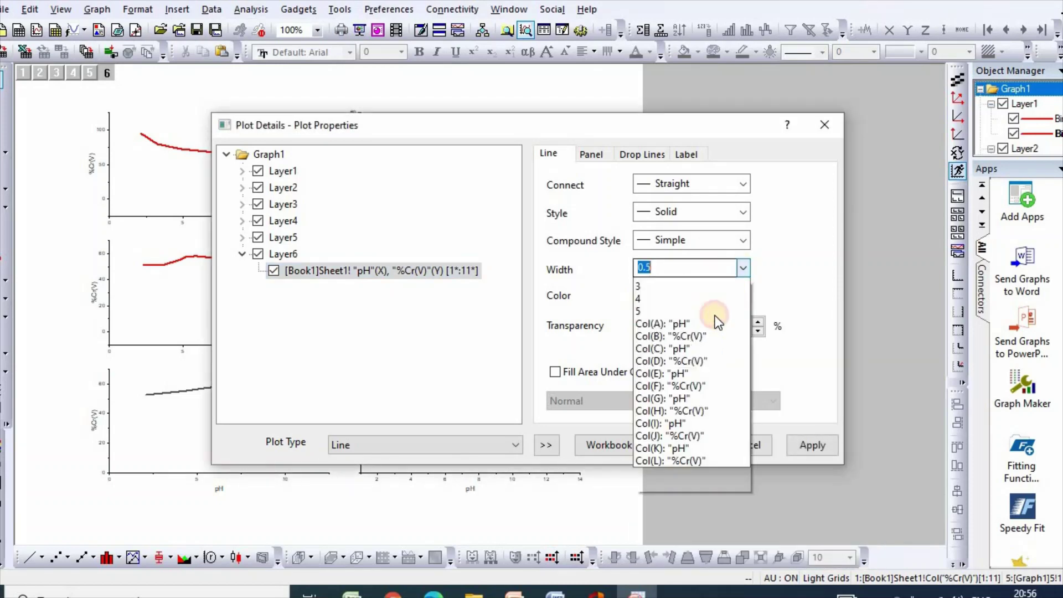
left_click(671, 376)
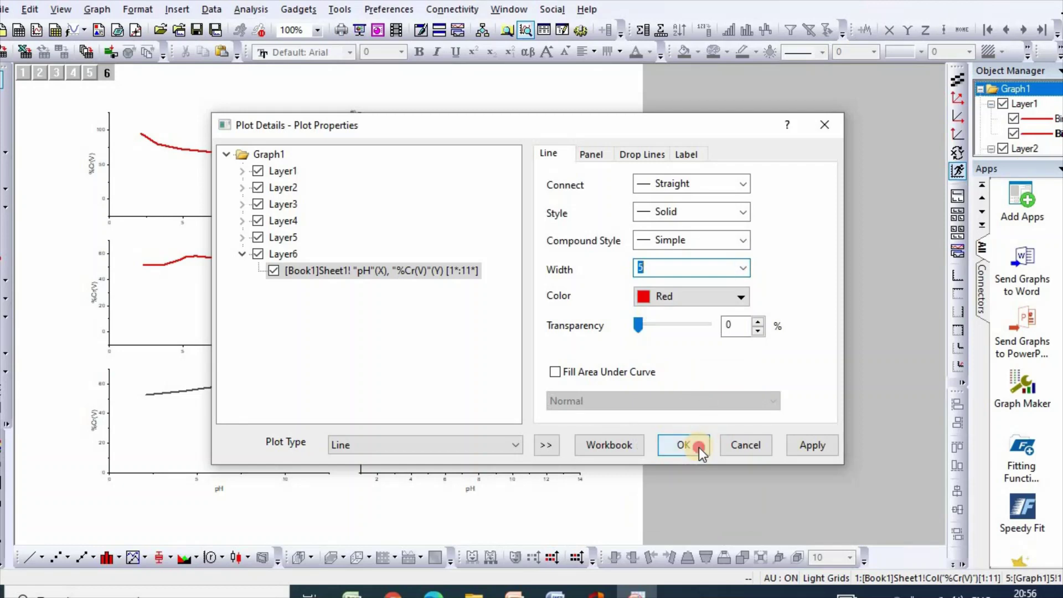
left_click(698, 447)
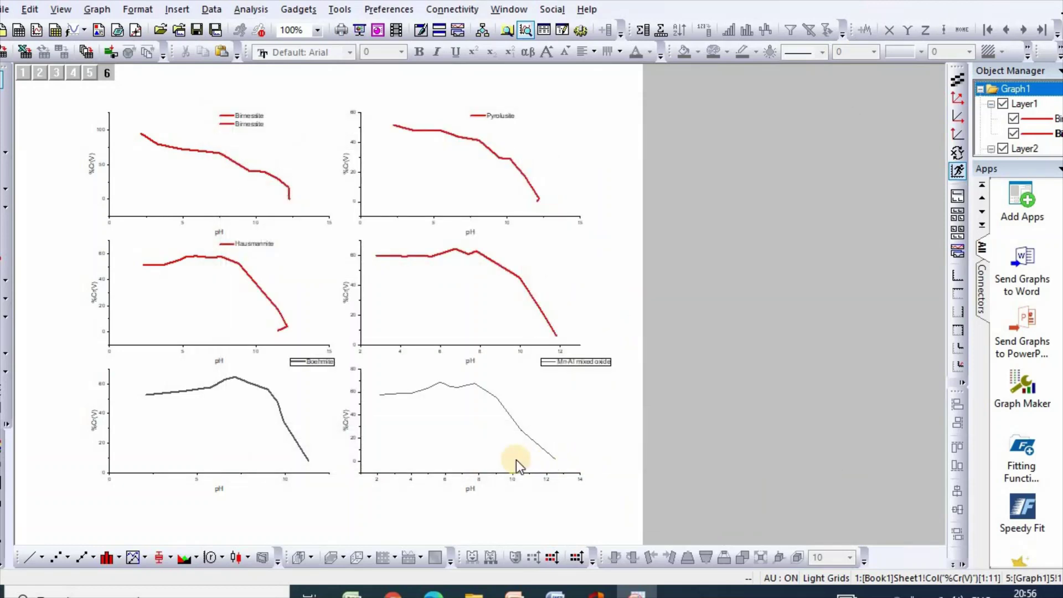
Change the bottom-left curve's colour to red
left_click(264, 389)
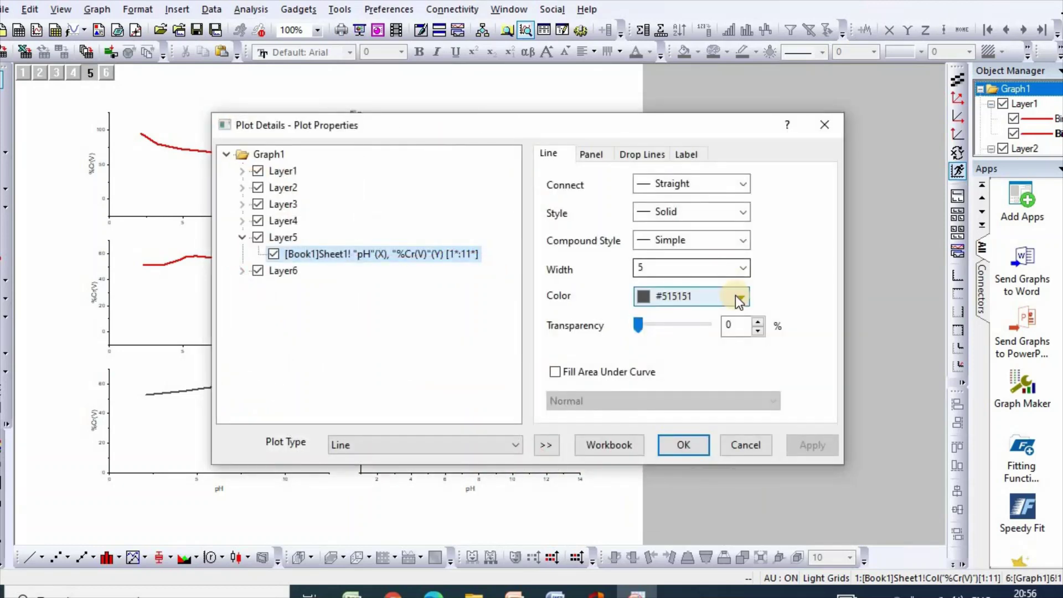
left_click(738, 296)
left_click(662, 363)
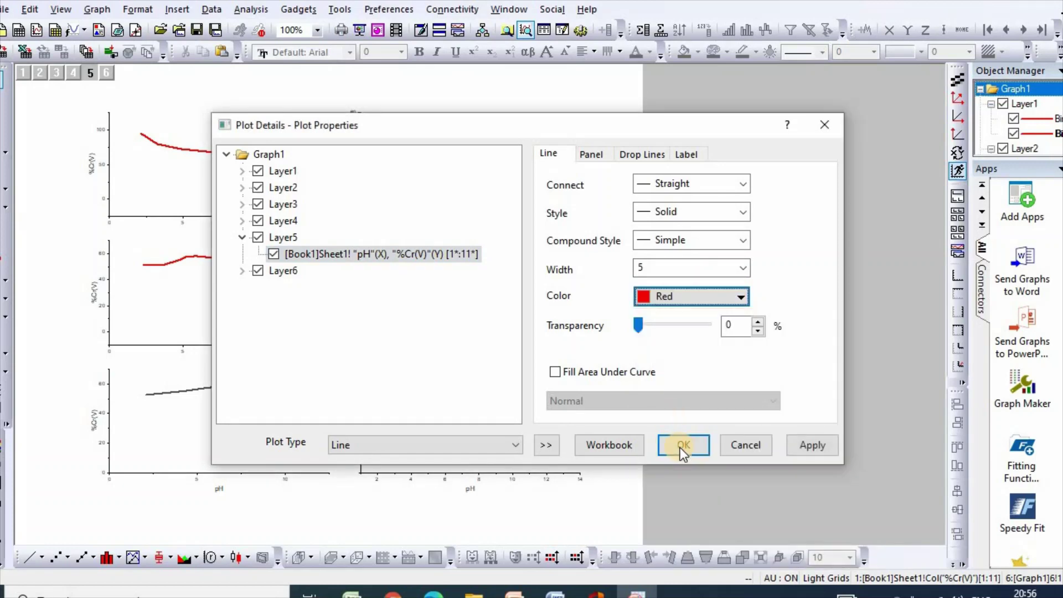
left_click(680, 447)
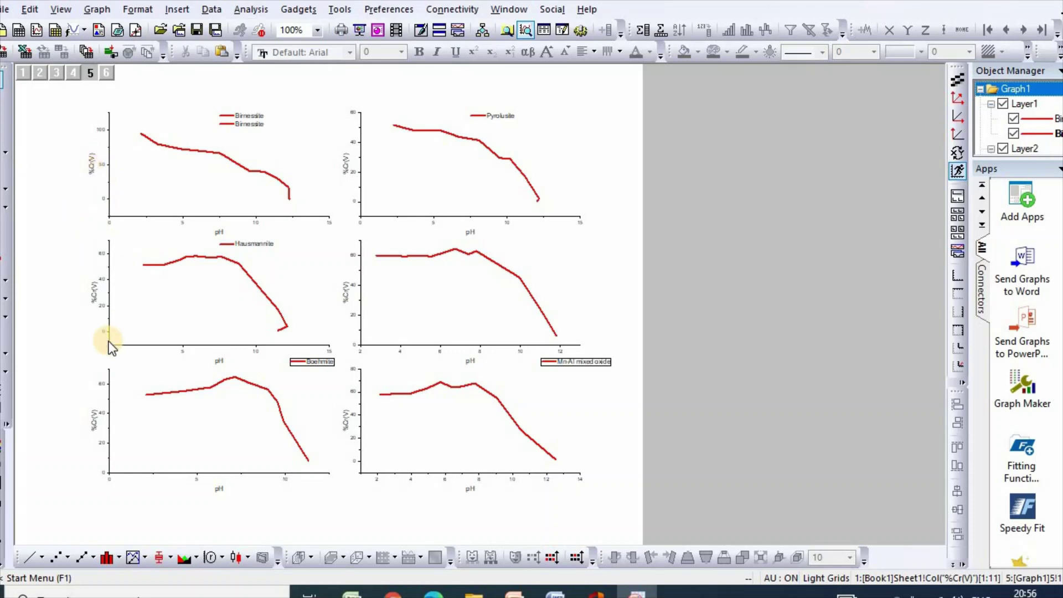
Rewrite the middle-left y-axis title as 'Percent Cr(V) adsorbed' in 48-point font
left_click(95, 300)
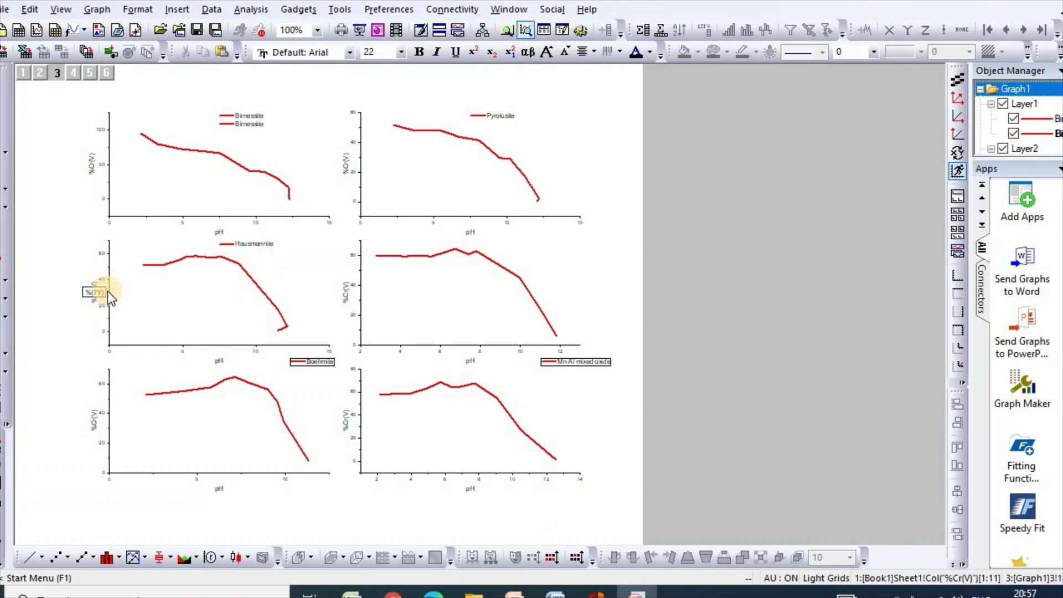
key("BackSpace")
type("Perecent")
type(" Cr(V")
type(") adsor")
type("bed")
left_click(93, 295)
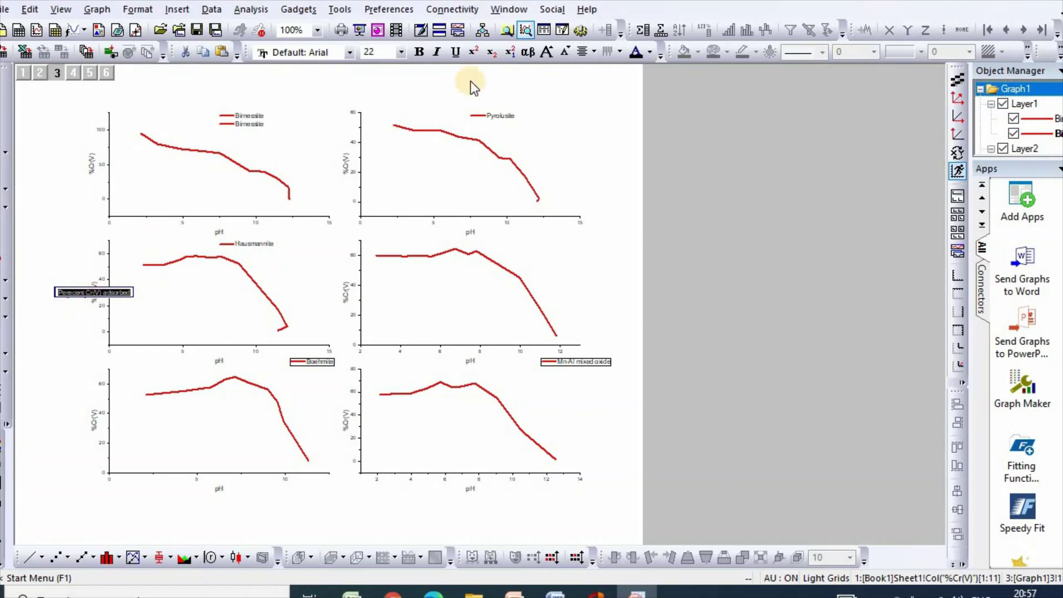
left_click(403, 53)
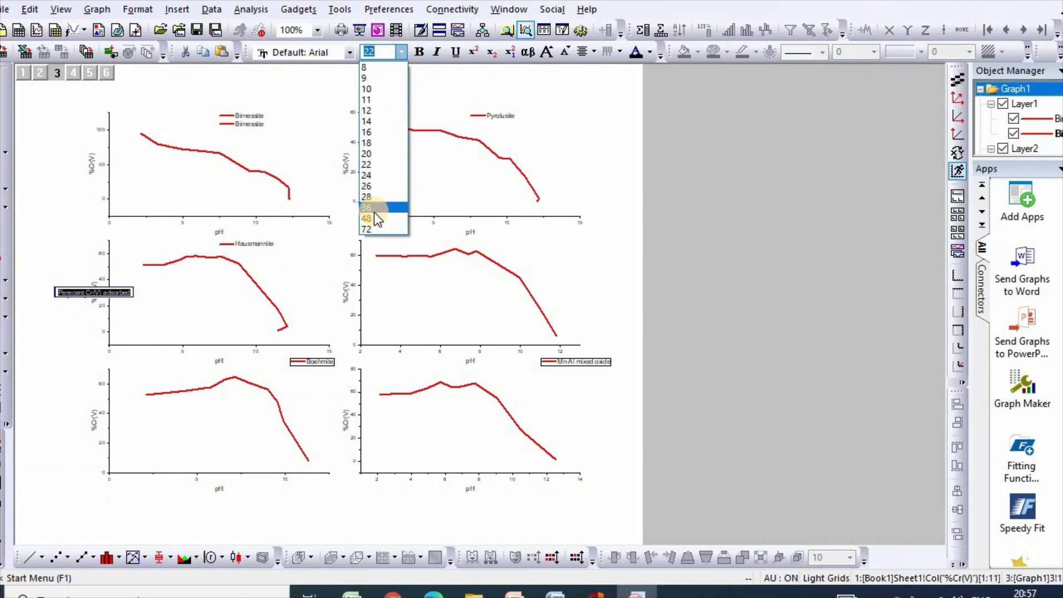
left_click(375, 218)
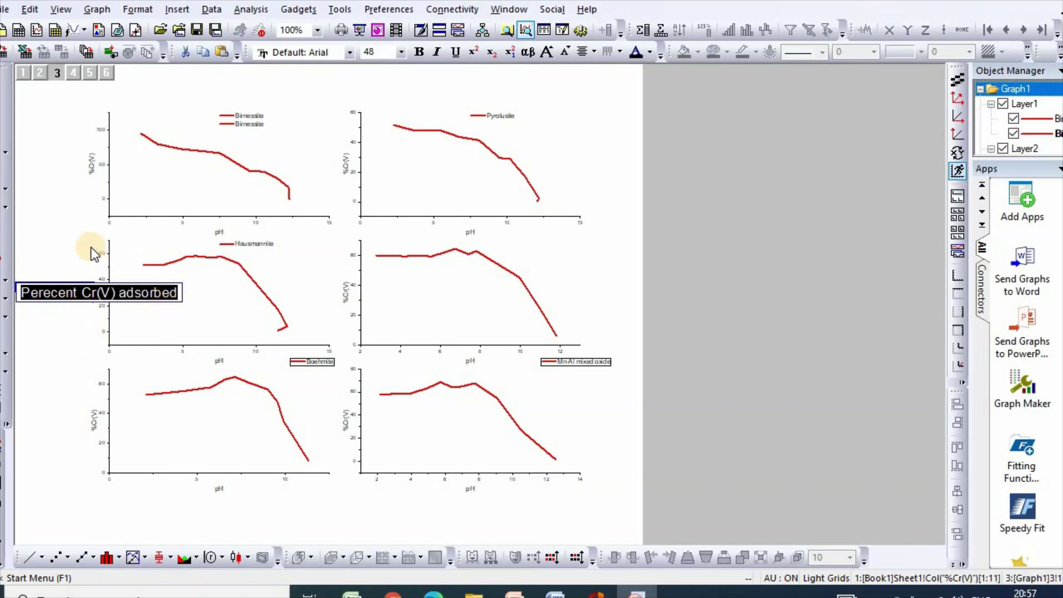
left_click(88, 234)
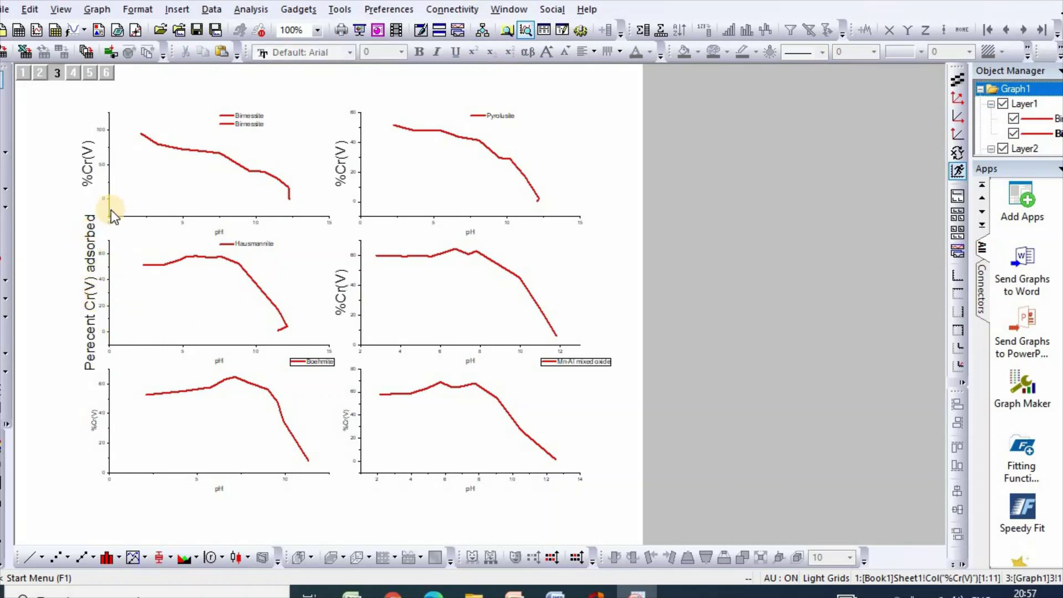
Delete the %Cr(V) labels from the top-left and bottom-left panels
left_click(89, 166)
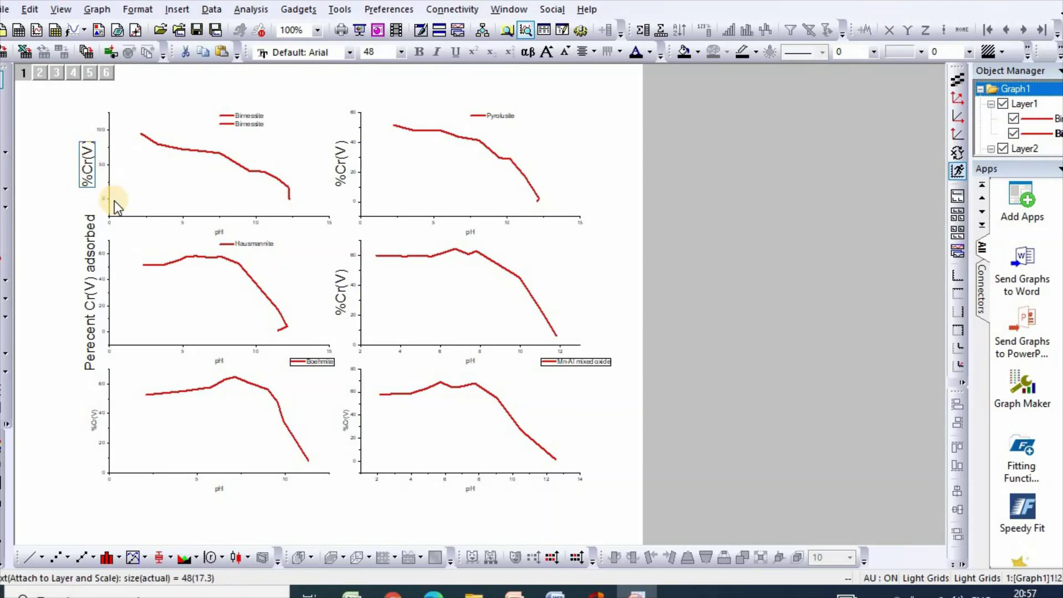
key("Delete")
left_click(94, 420)
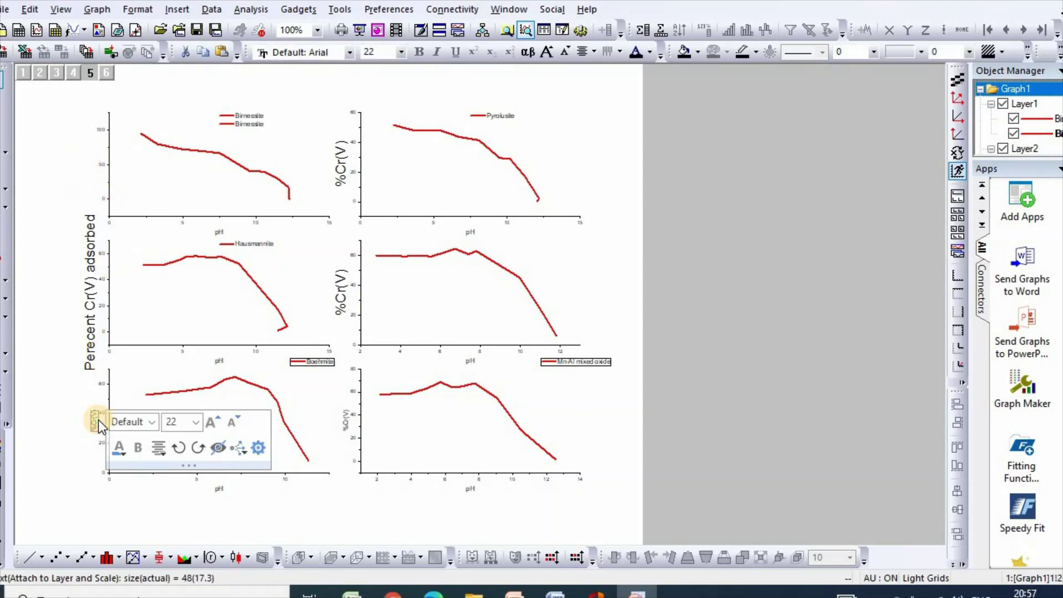
key("Delete")
left_click(223, 522)
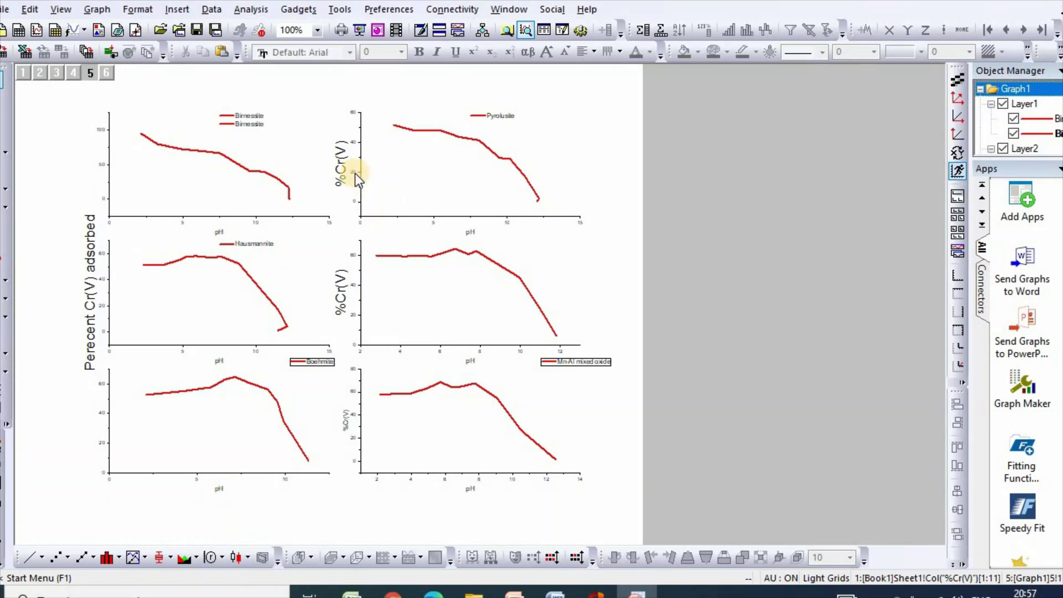
Delete the y-axis labels from the top-right, middle-right and bottom-right panels
left_click(342, 166)
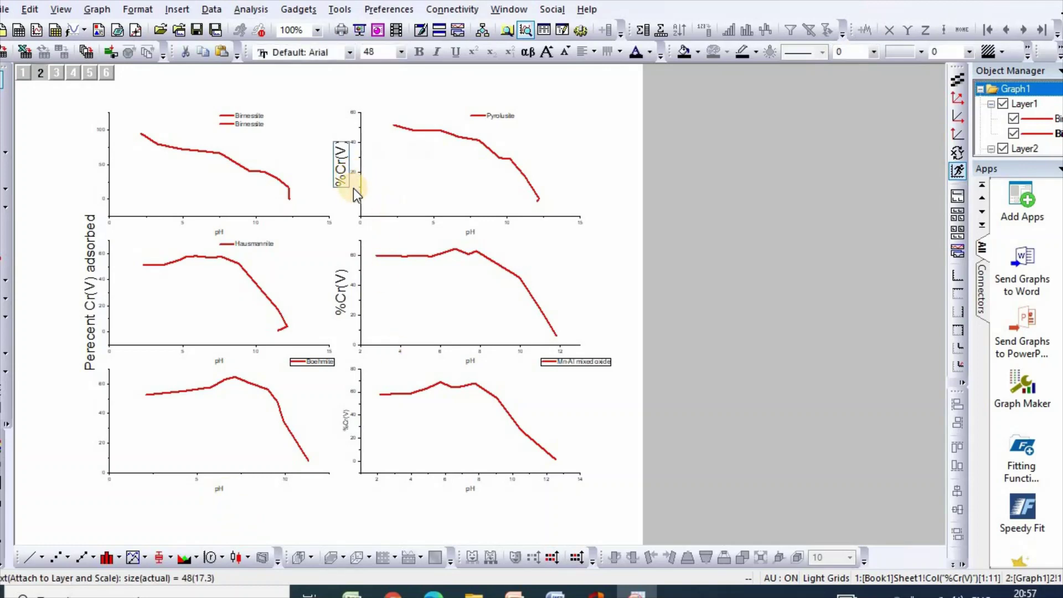
key("Delete")
left_click(341, 291)
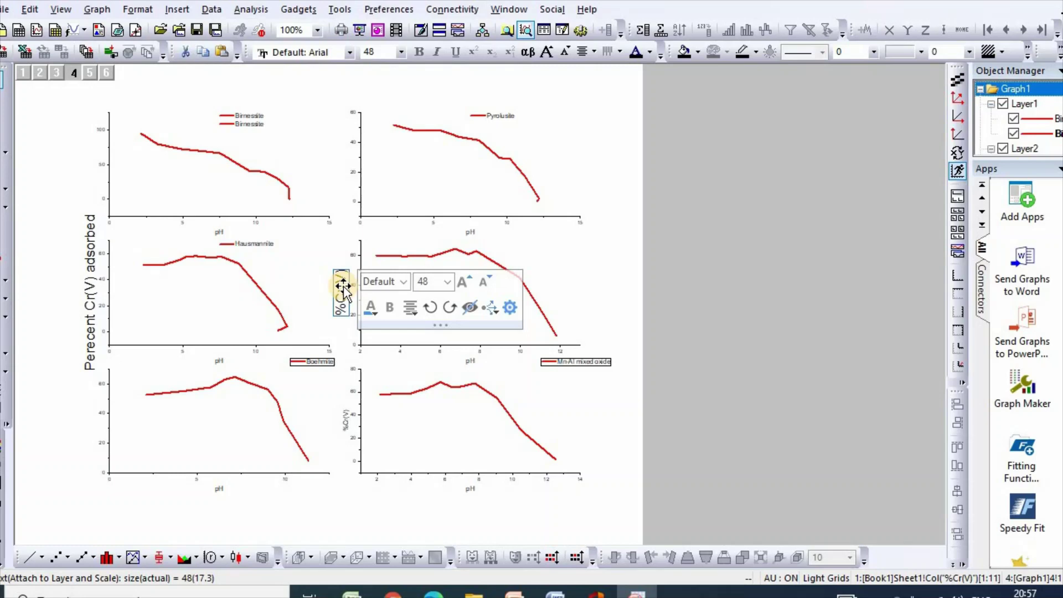
left_click(343, 418)
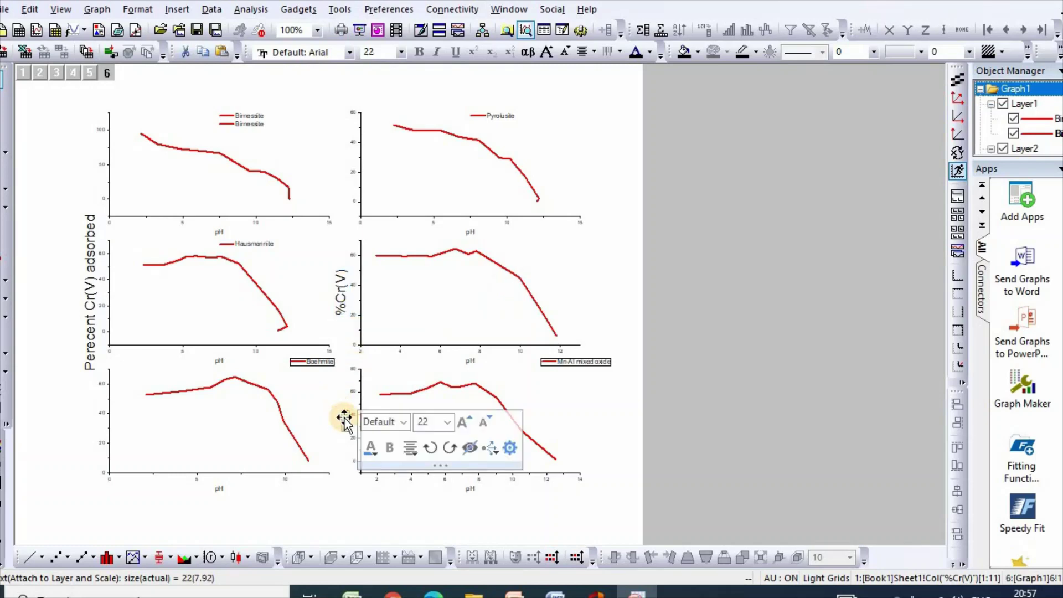
left_click(339, 303)
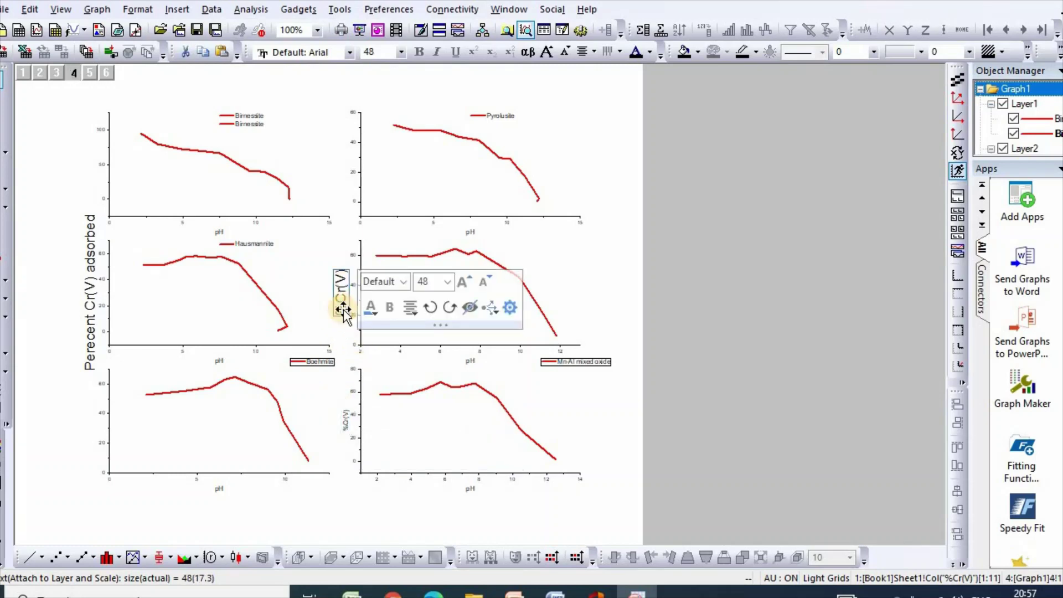
key("Delete")
left_click(343, 419)
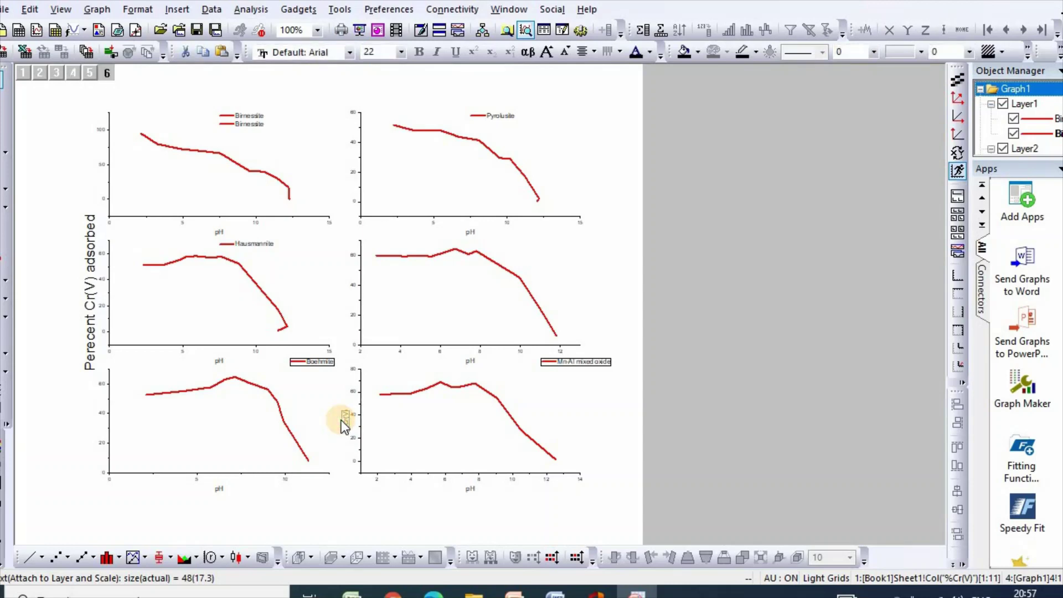
key("Delete")
left_click(220, 494)
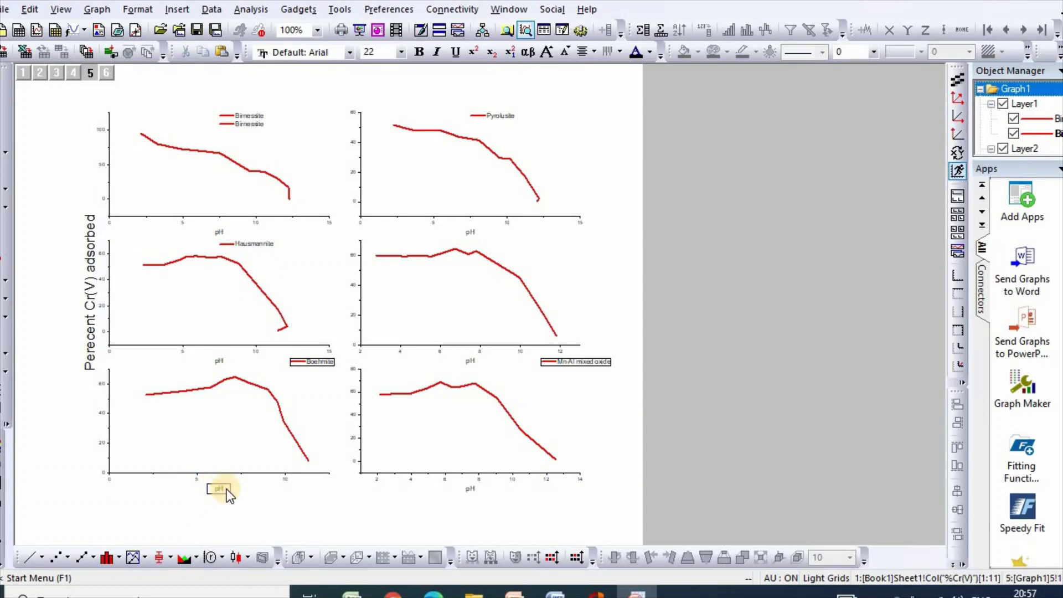
Enlarge the bottom-left pH label to 48 points and move it to bottom centre
left_click(215, 489)
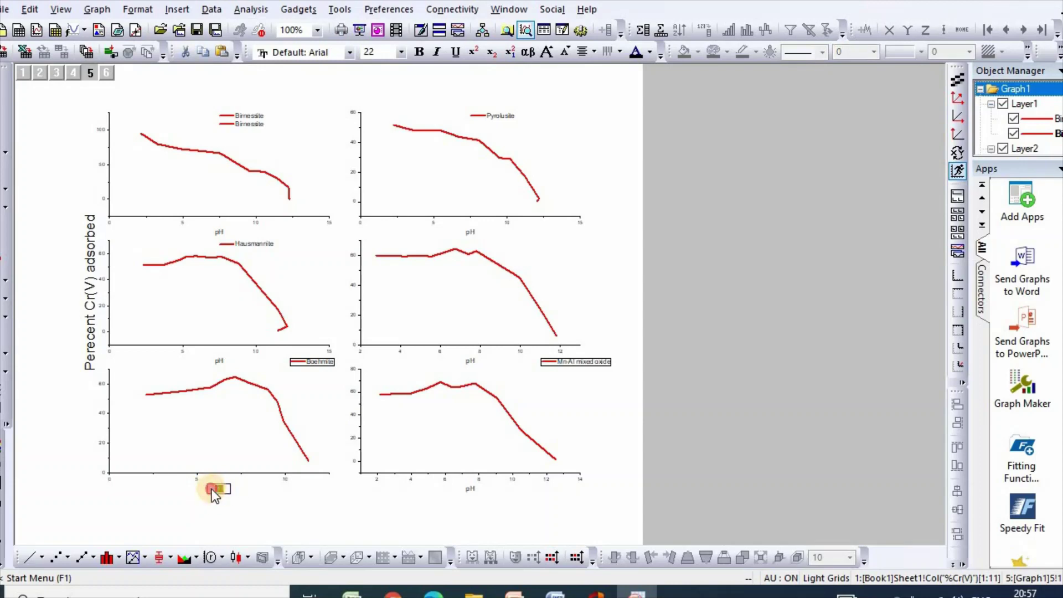
left_click(401, 52)
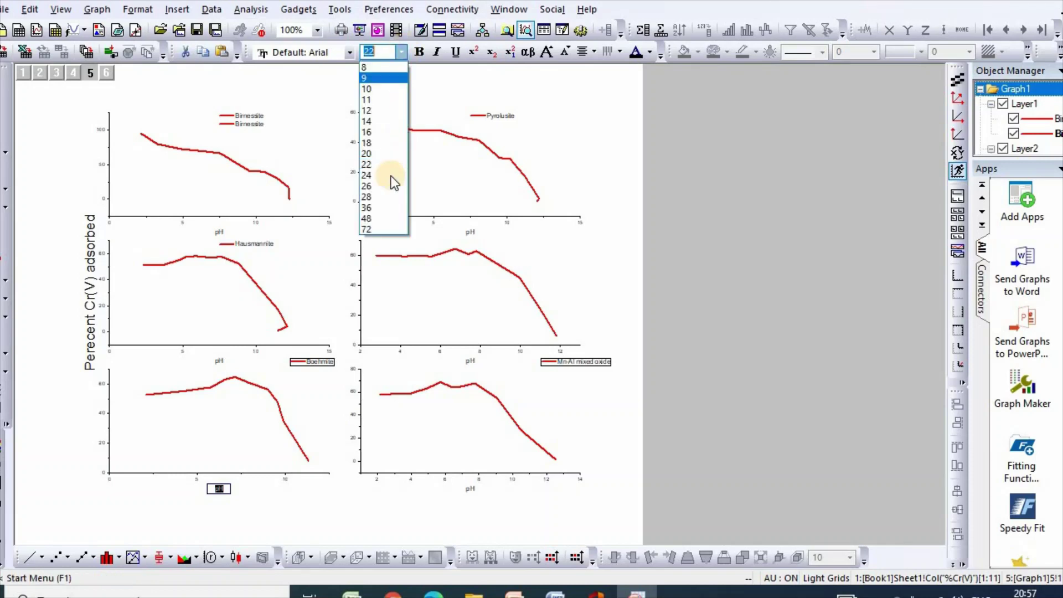
left_click(378, 218)
left_click(407, 517)
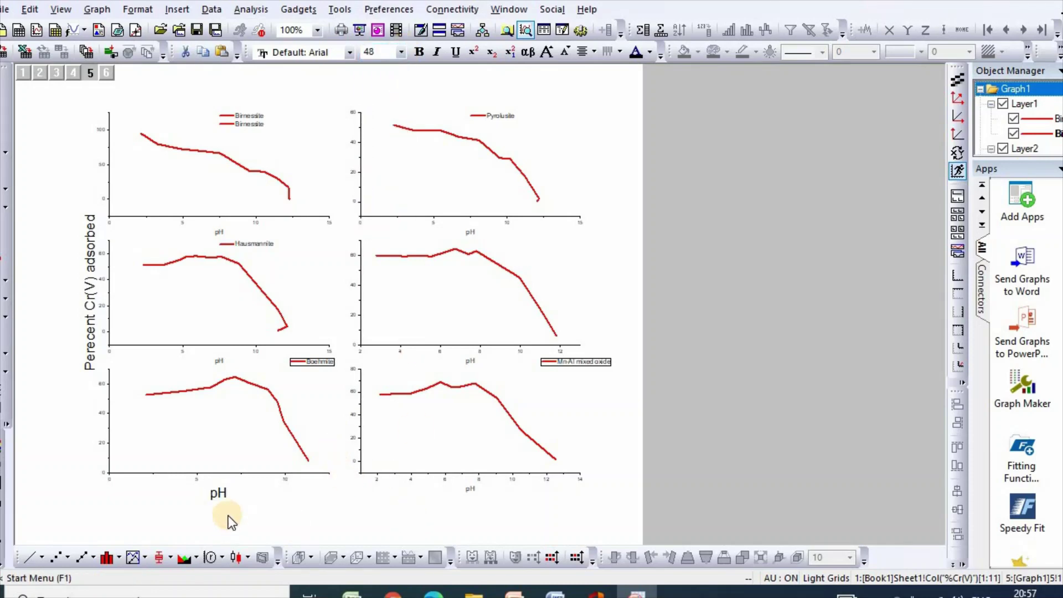
left_click_drag(218, 494, 320, 491)
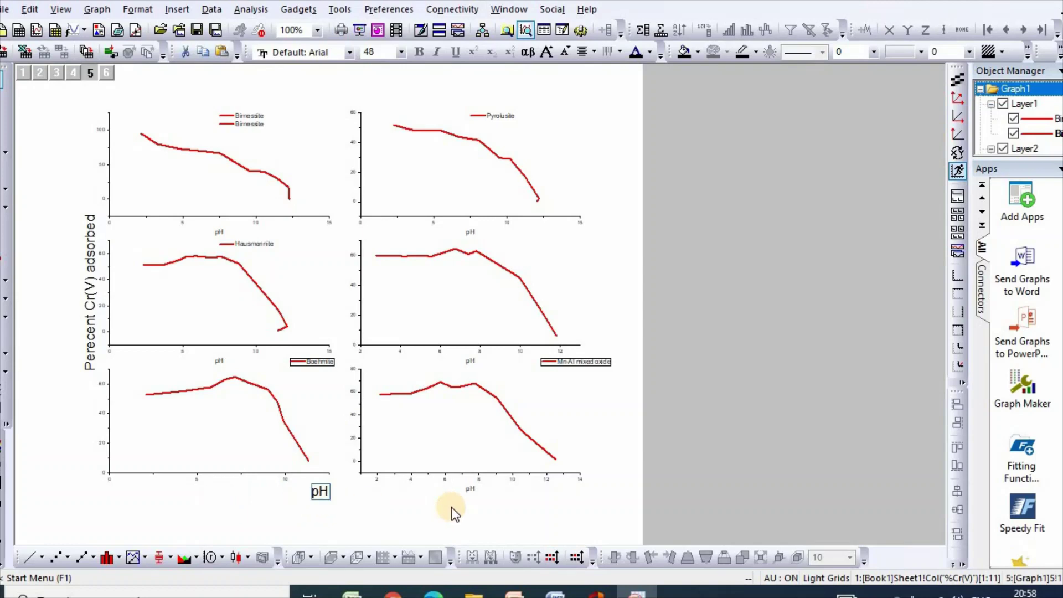
Delete the bottom-right panel's small pH label and its leftover empty label
right_click(469, 490)
key("Delete")
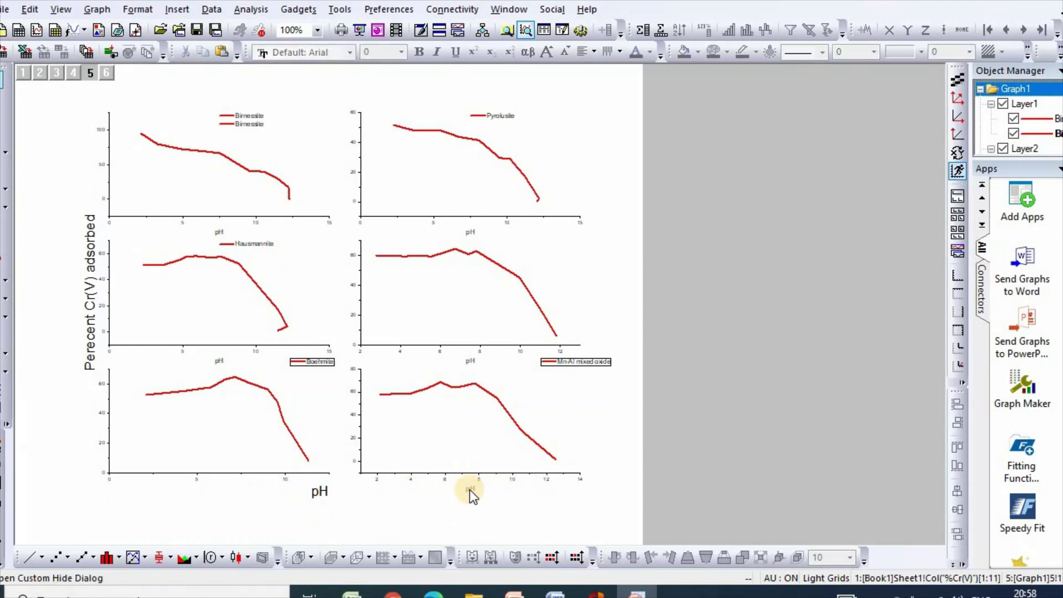
left_click(469, 489)
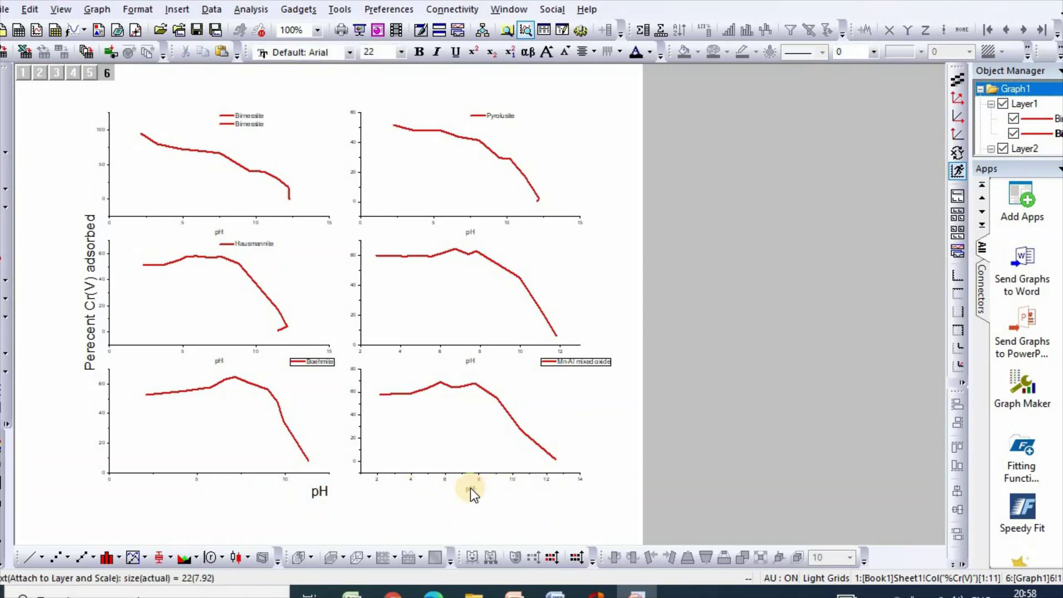
key("Delete")
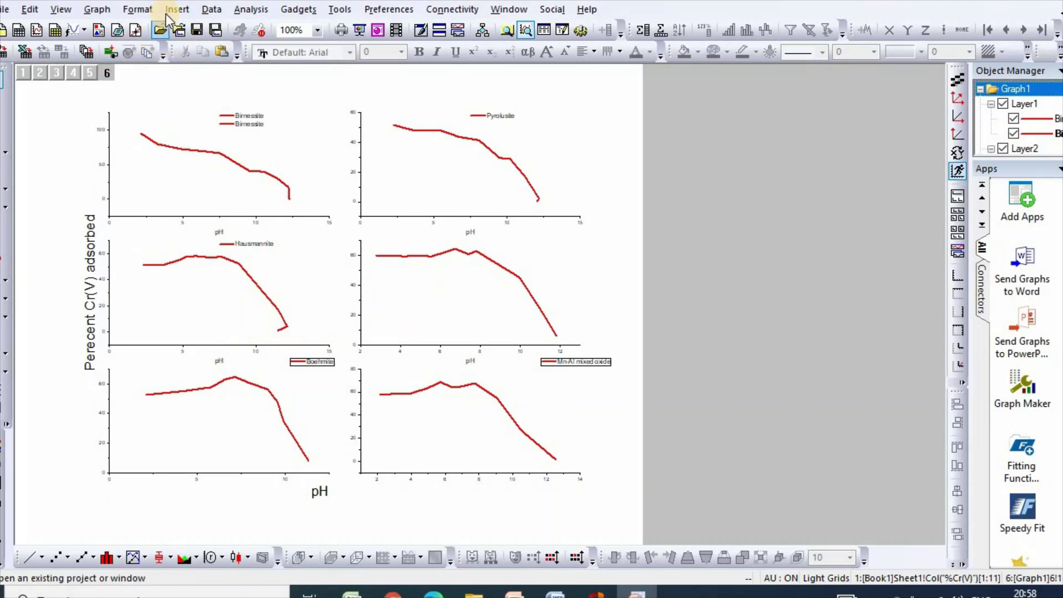
left_click(96, 10)
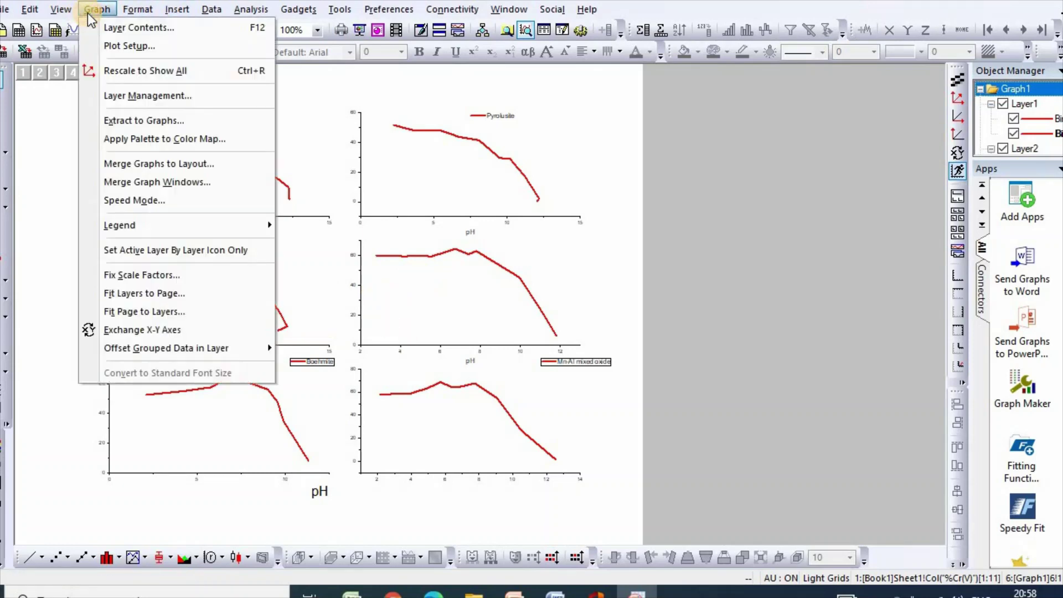
left_click(139, 99)
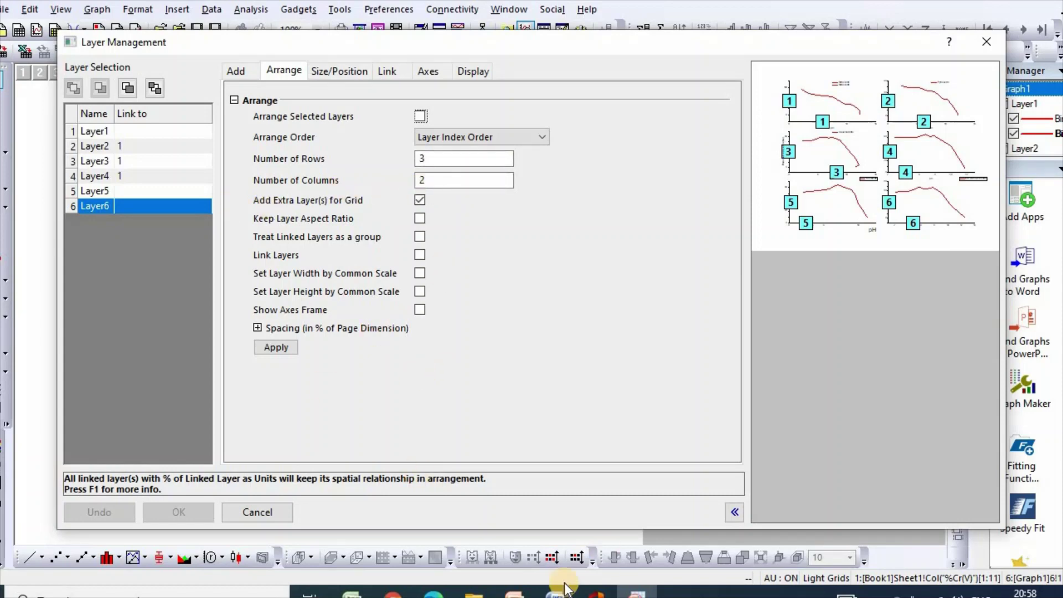
left_click(289, 507)
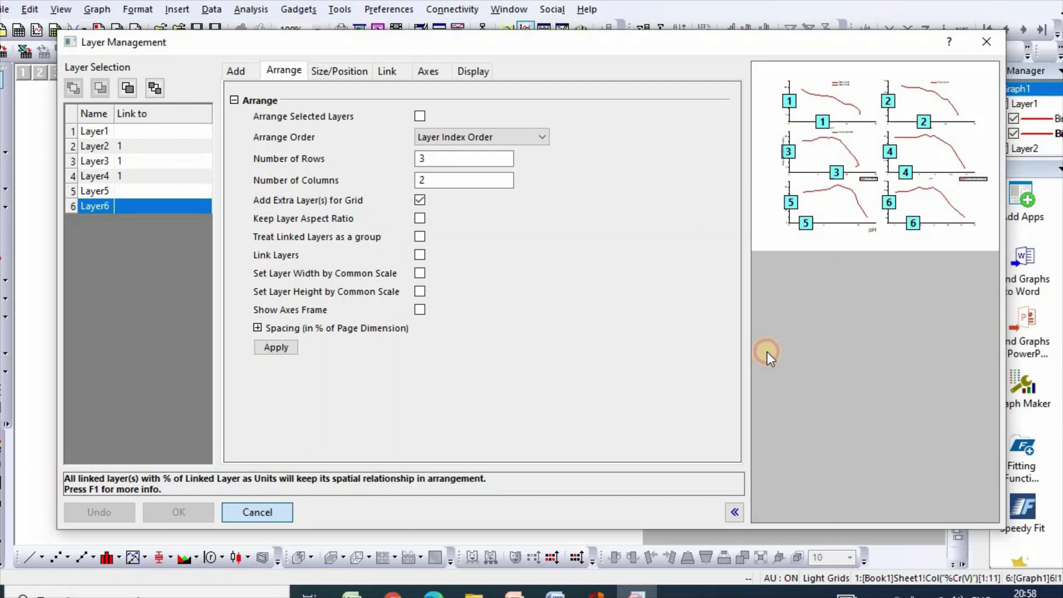